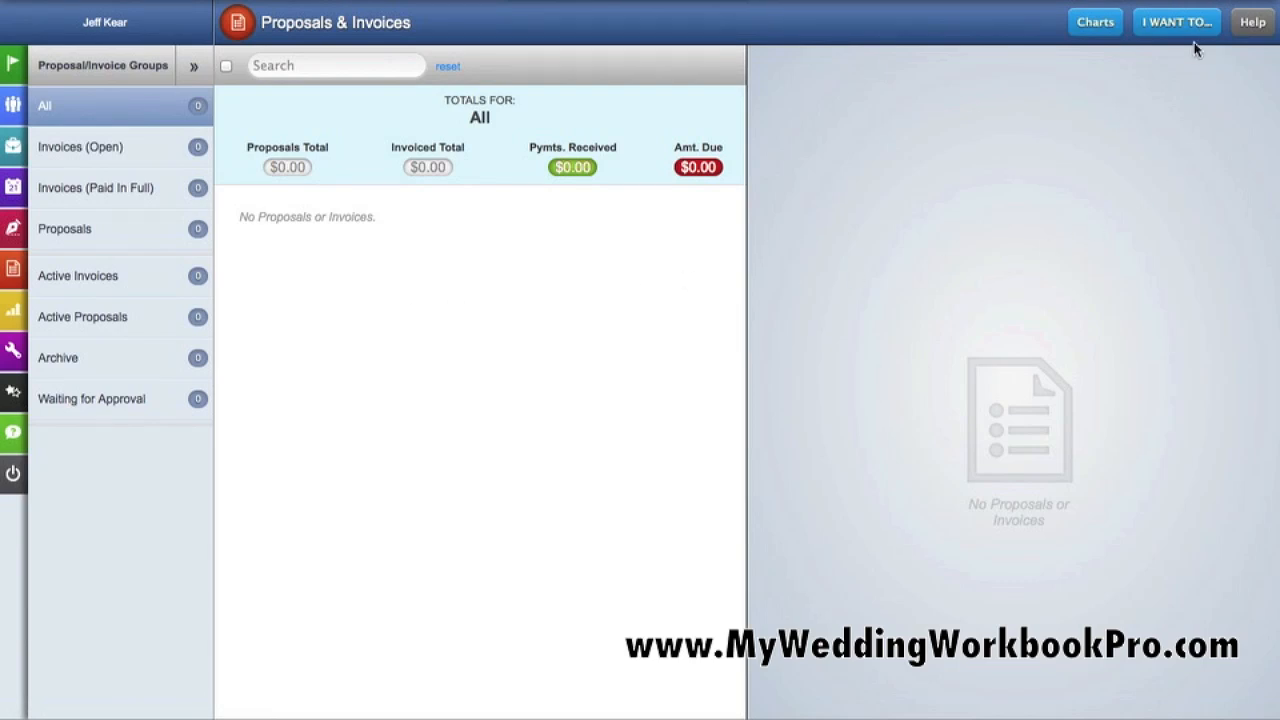
- Create a proposal, choosing the client, the client's address and the Active Proposals group
click(1165, 24)
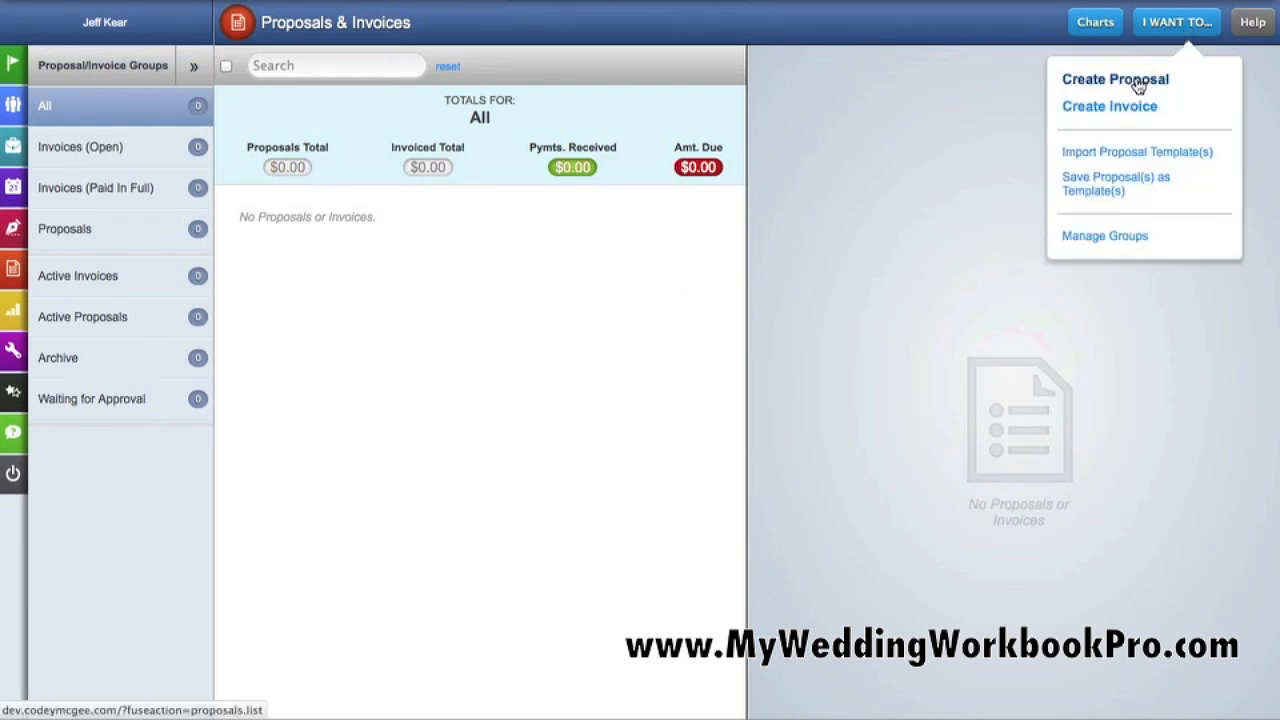
click(1138, 86)
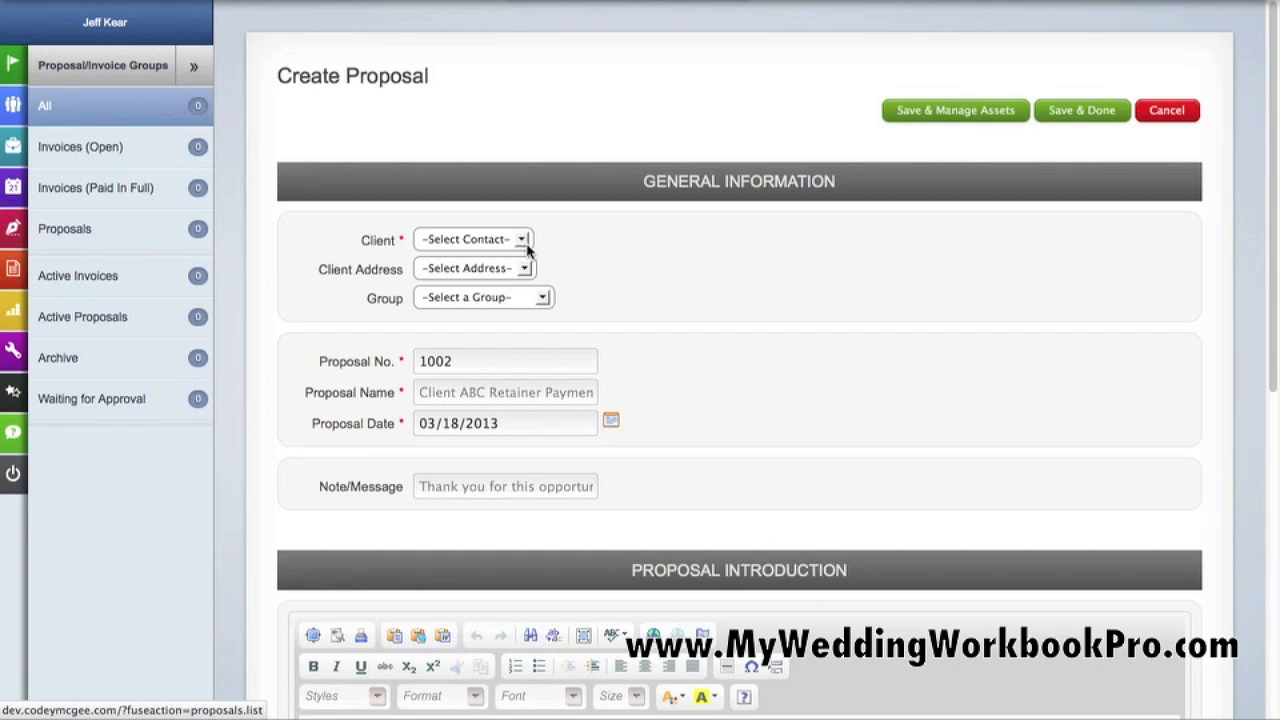
click(525, 245)
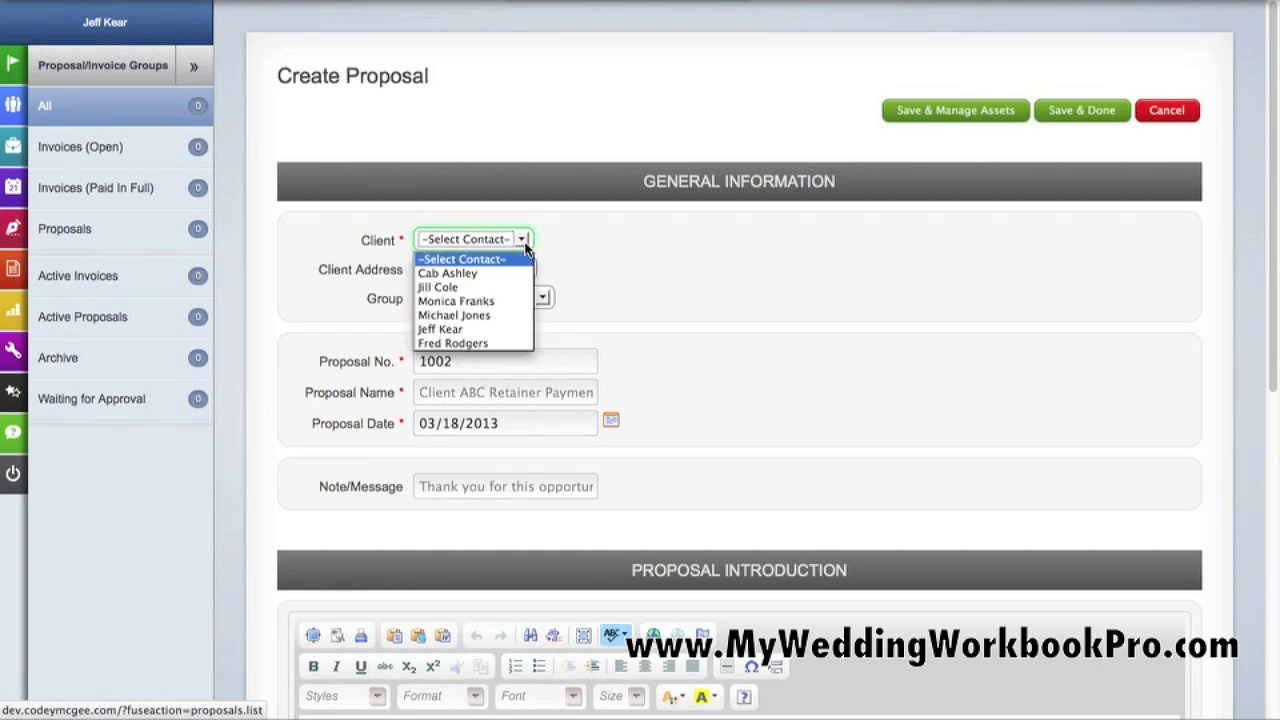
click(475, 329)
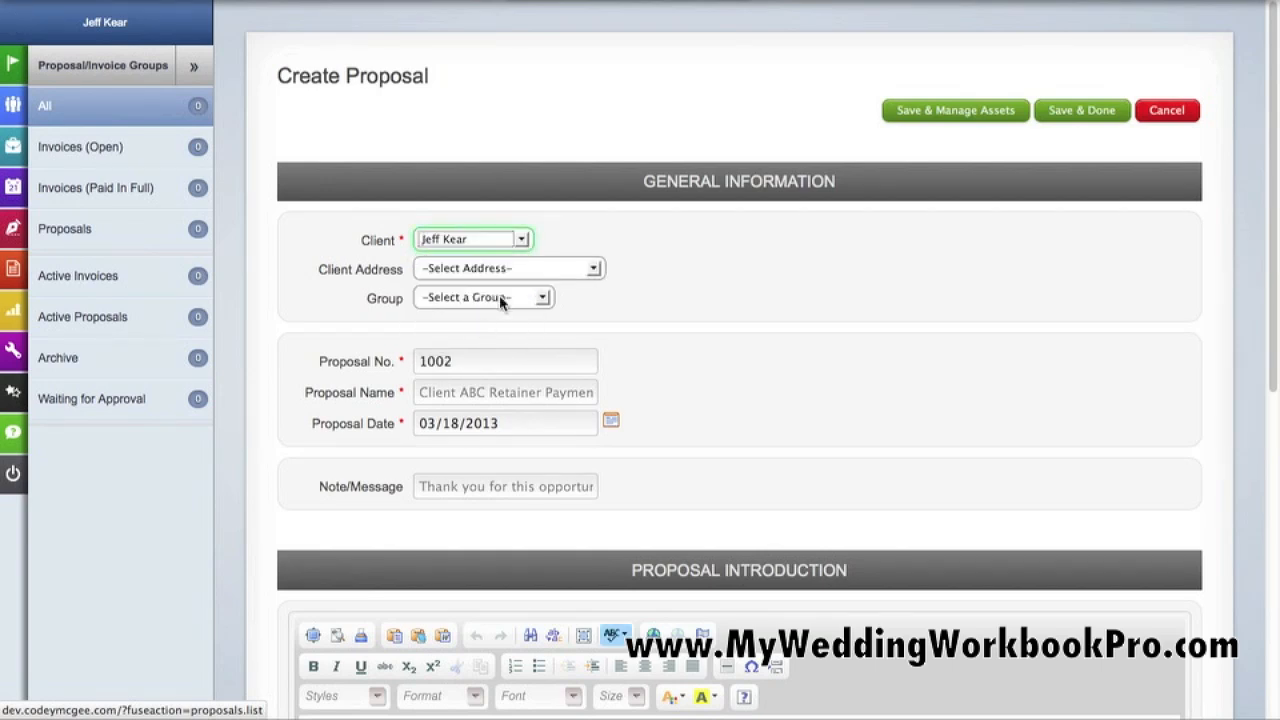
click(591, 268)
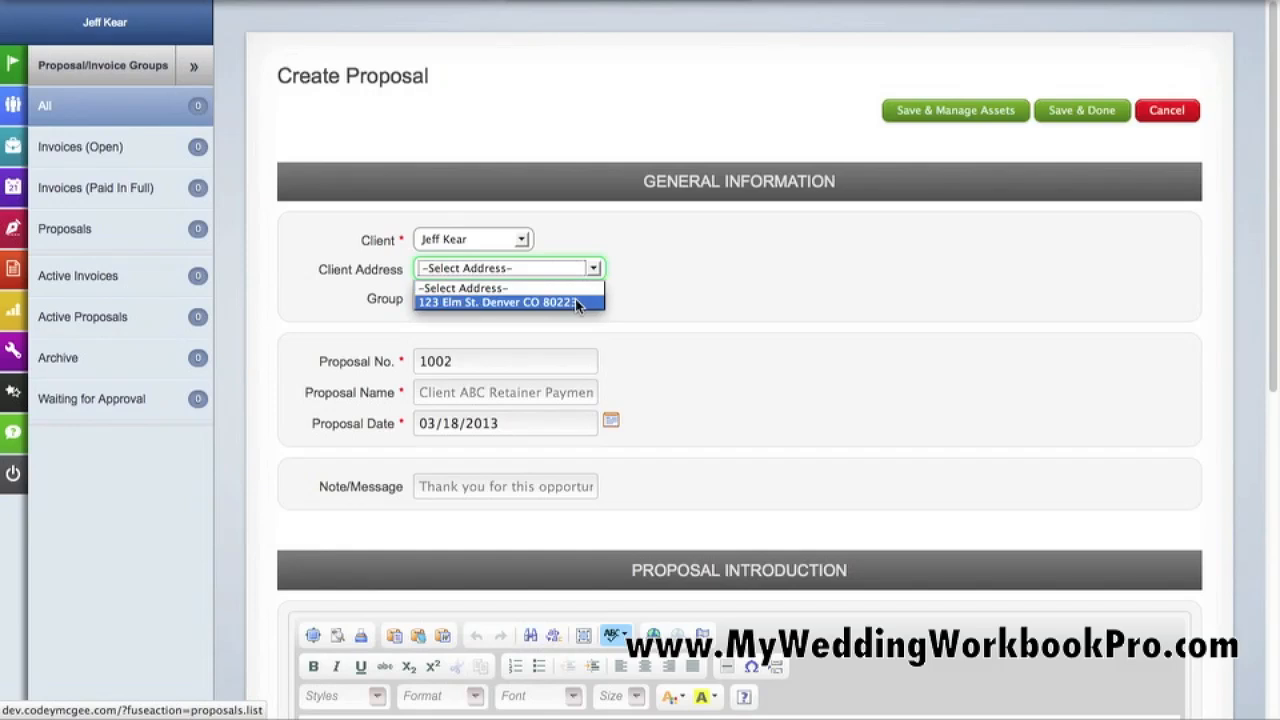
click(575, 302)
click(543, 298)
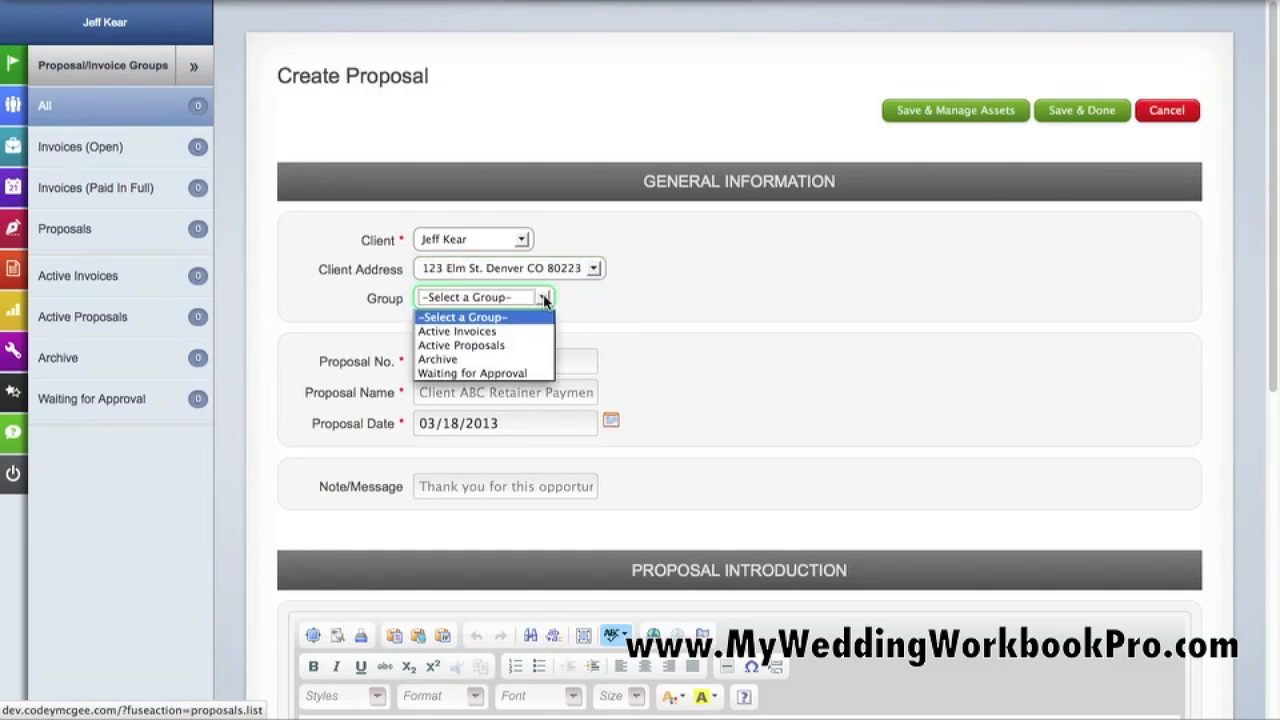
click(527, 345)
- Name the proposal with the couple's surnames followed by "Wedding" and set its date to 03/20/2013
click(504, 361)
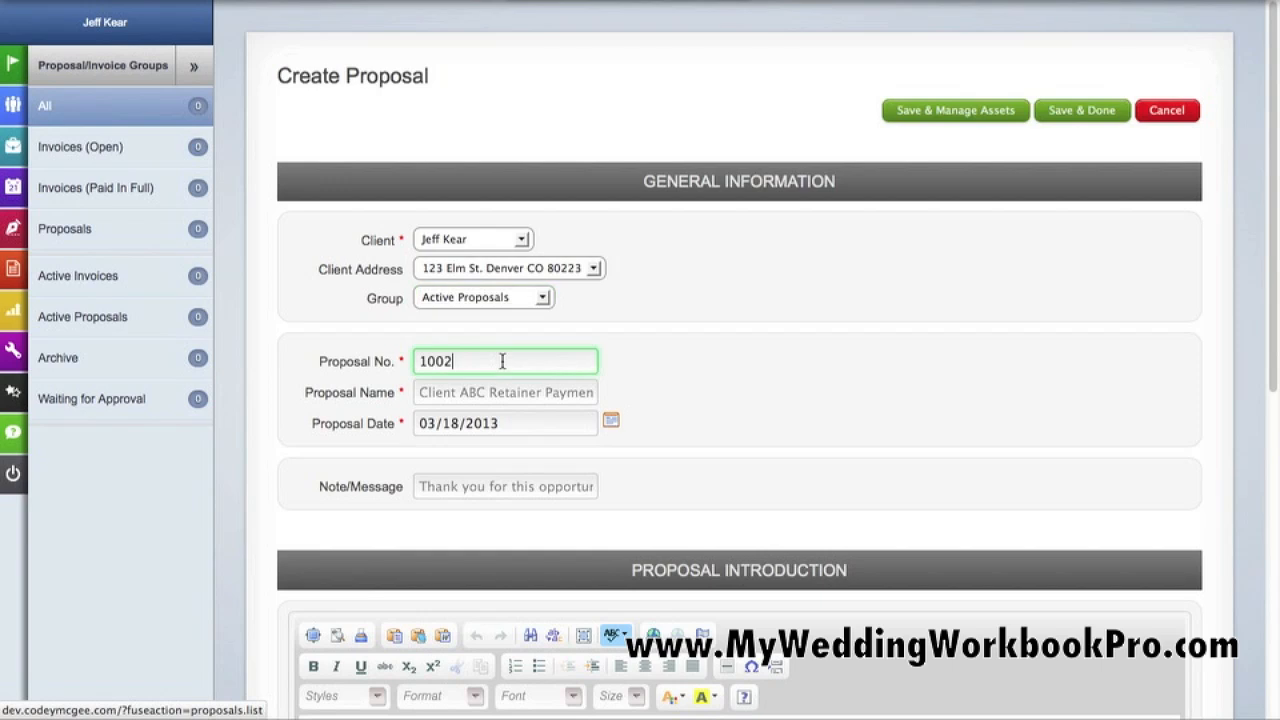
click(480, 395)
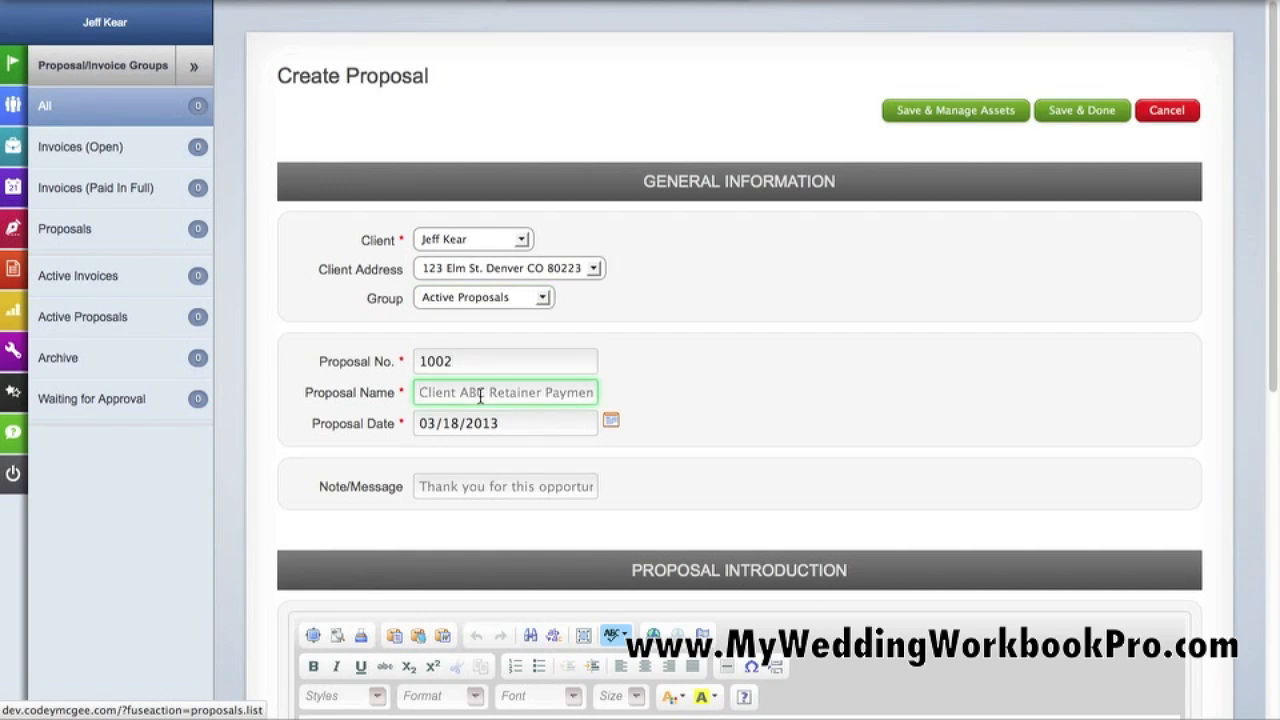
text(S)
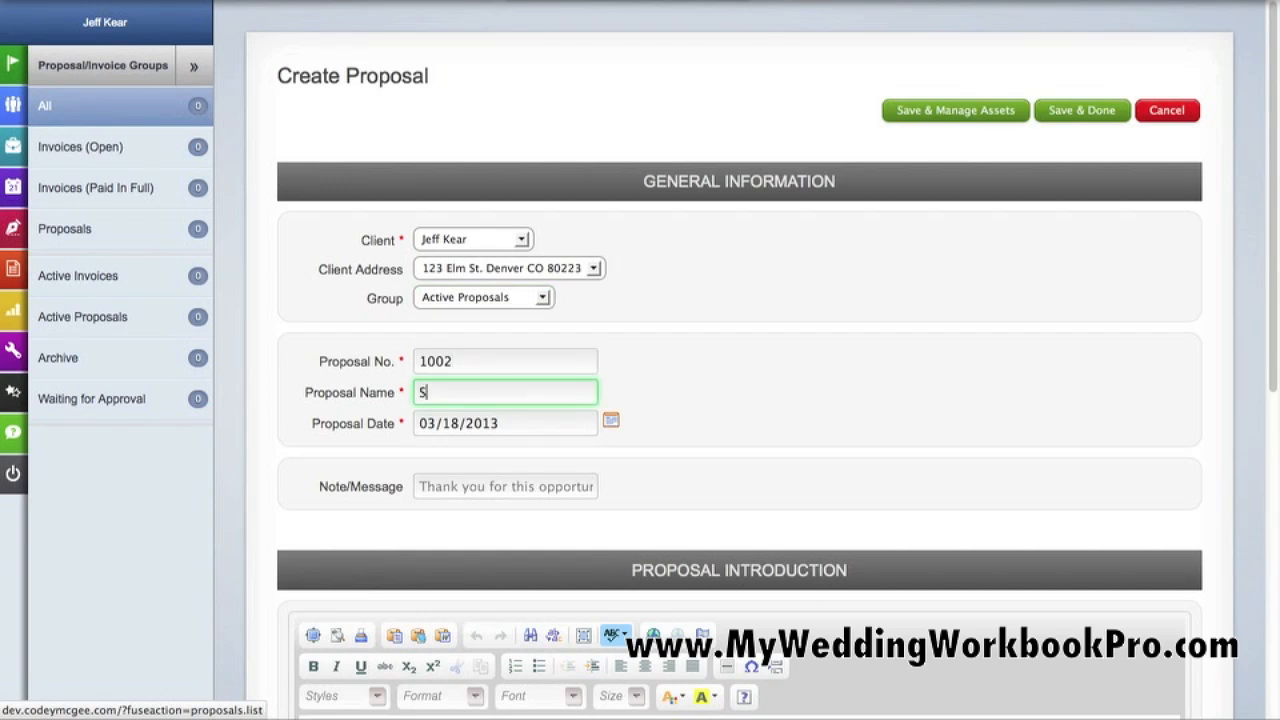
text(mith Jones Wedding)
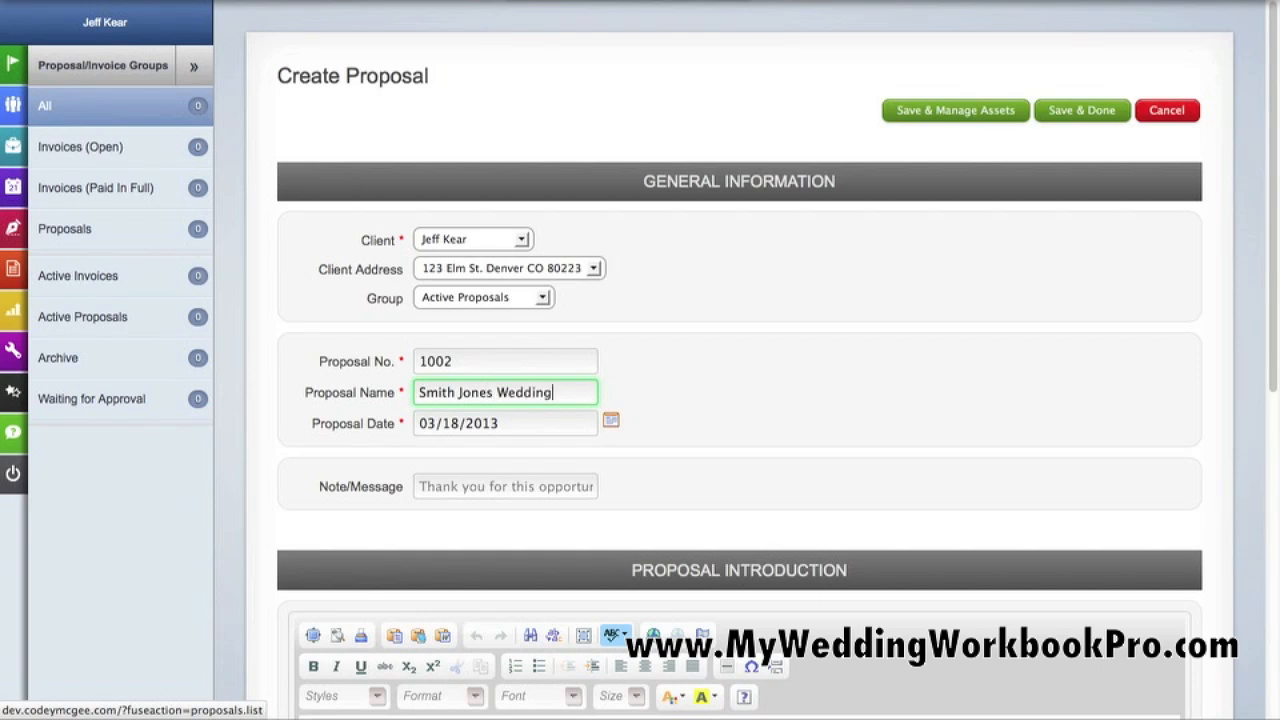
click(613, 424)
click(517, 606)
- Enter "Thank you" as the proposal's note and "Insert your text here..." as its introduction
click(538, 486)
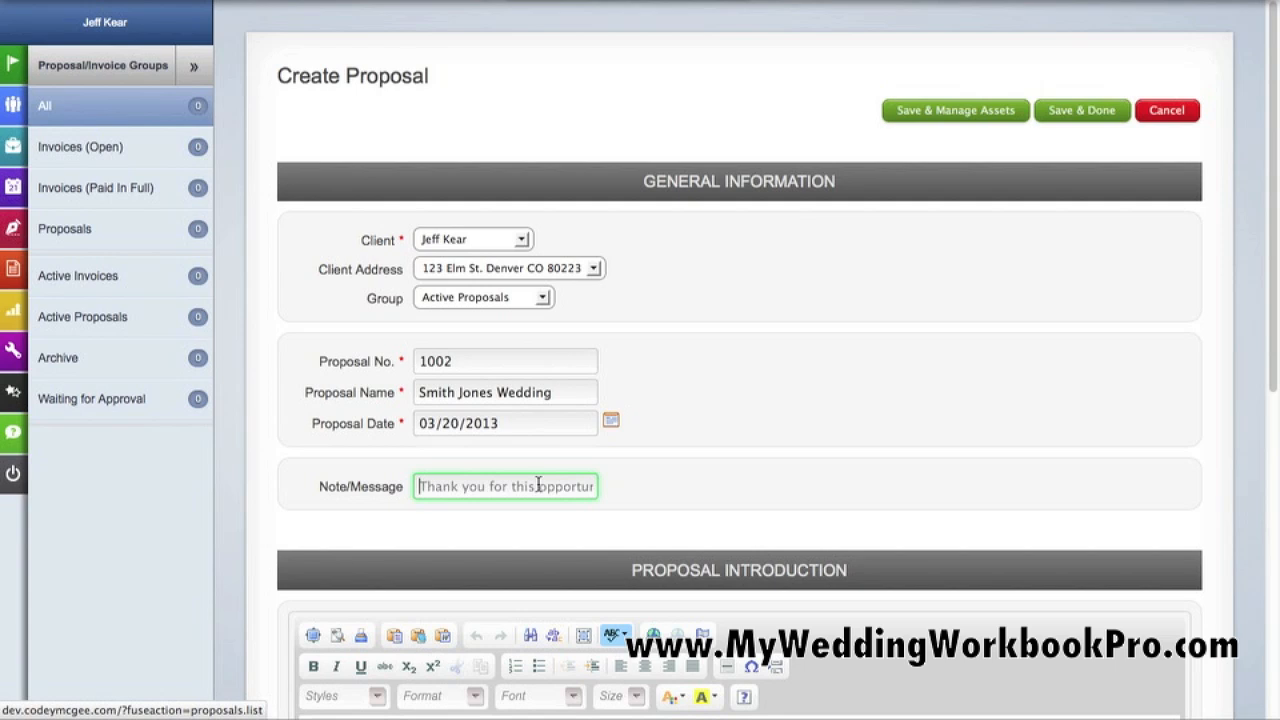
text(Thank you)
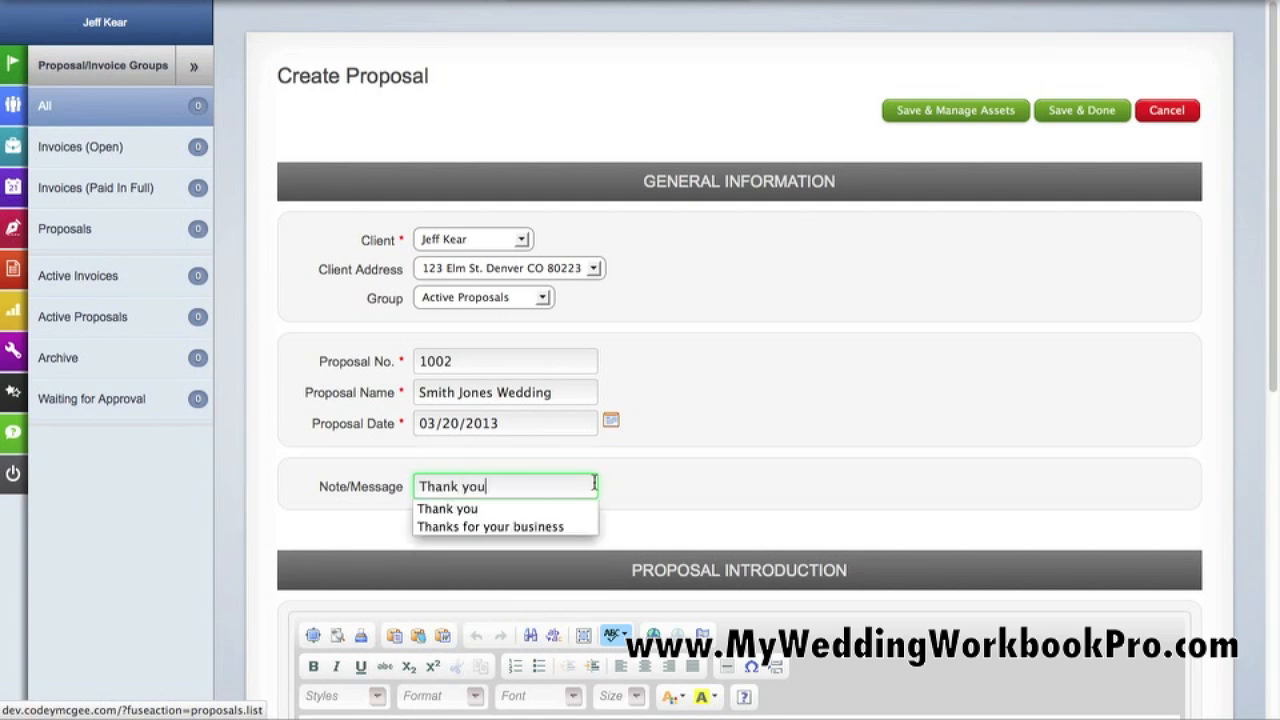
click(975, 462)
scroll(975, 441, down, 10)
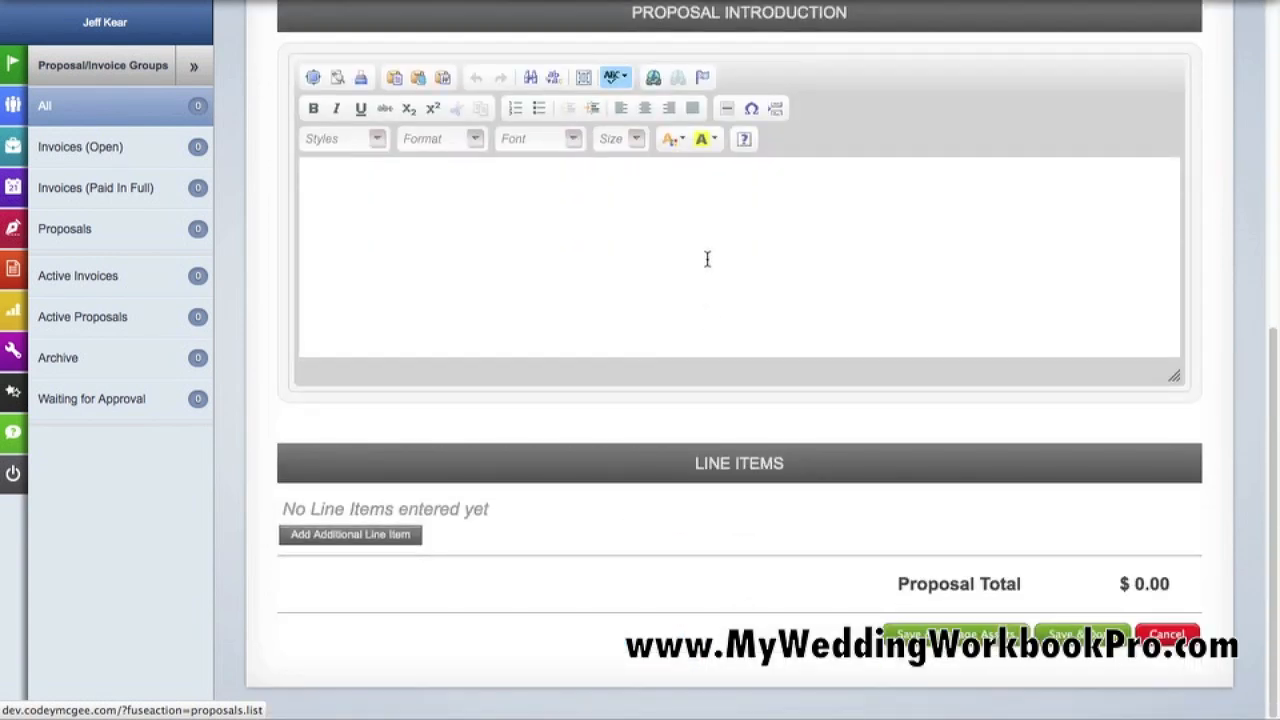
scroll(707, 259, up, 2)
click(641, 376)
text(Insert your text here...)
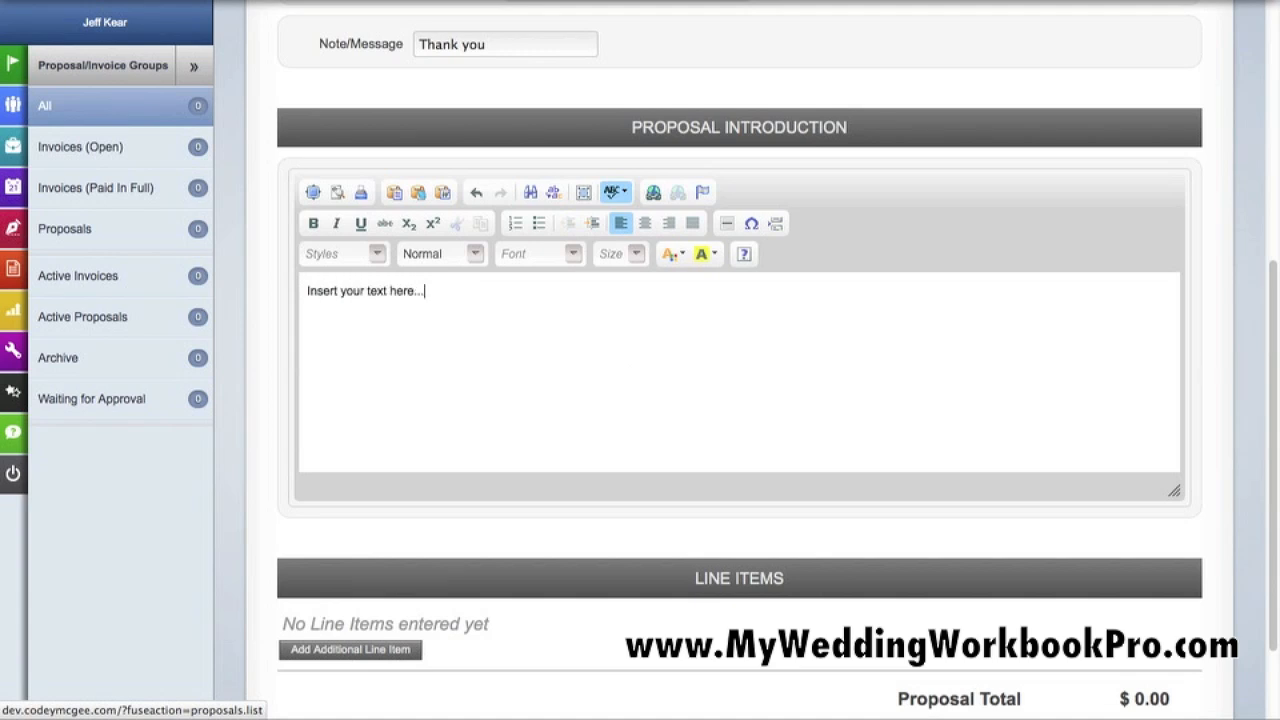
- Add a line item named "Planning & Coordination" with the description "text here" and the item date 03/28/2013
scroll(571, 457, down, 3)
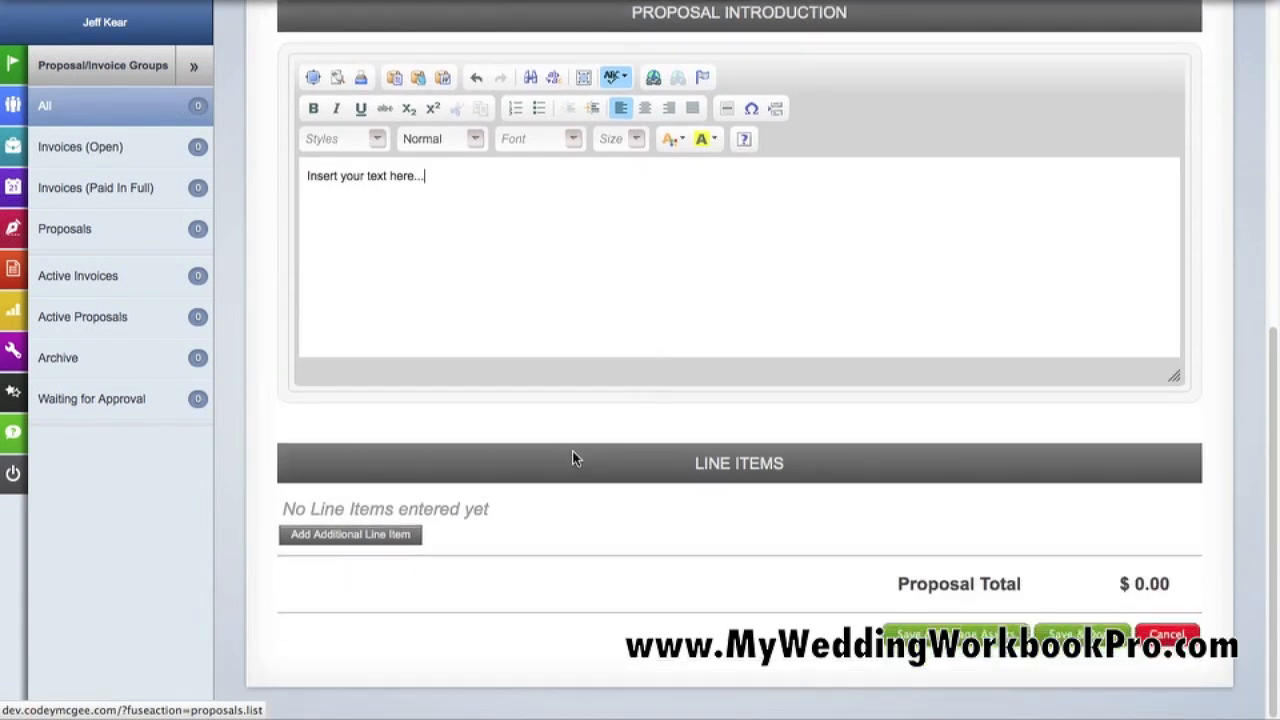
click(414, 534)
scroll(414, 528, down, 10)
click(499, 147)
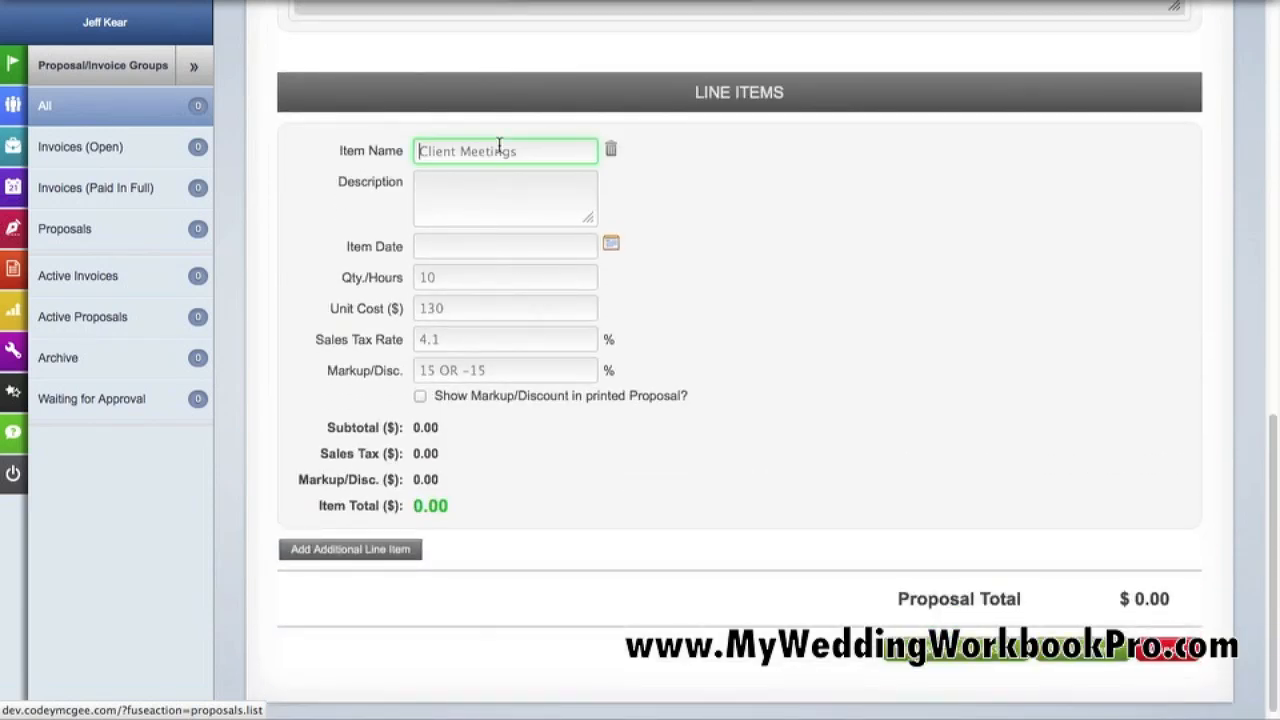
text(Planning )
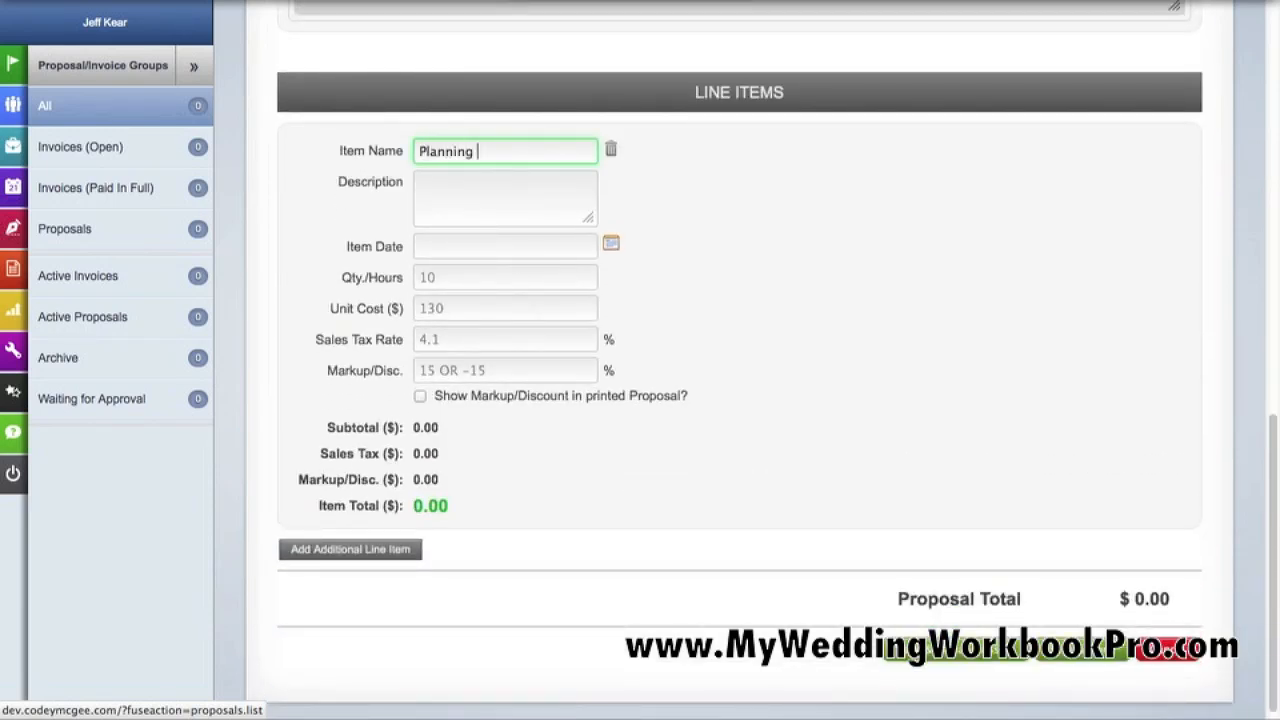
text(& Coordination)
click(488, 182)
text(text here)
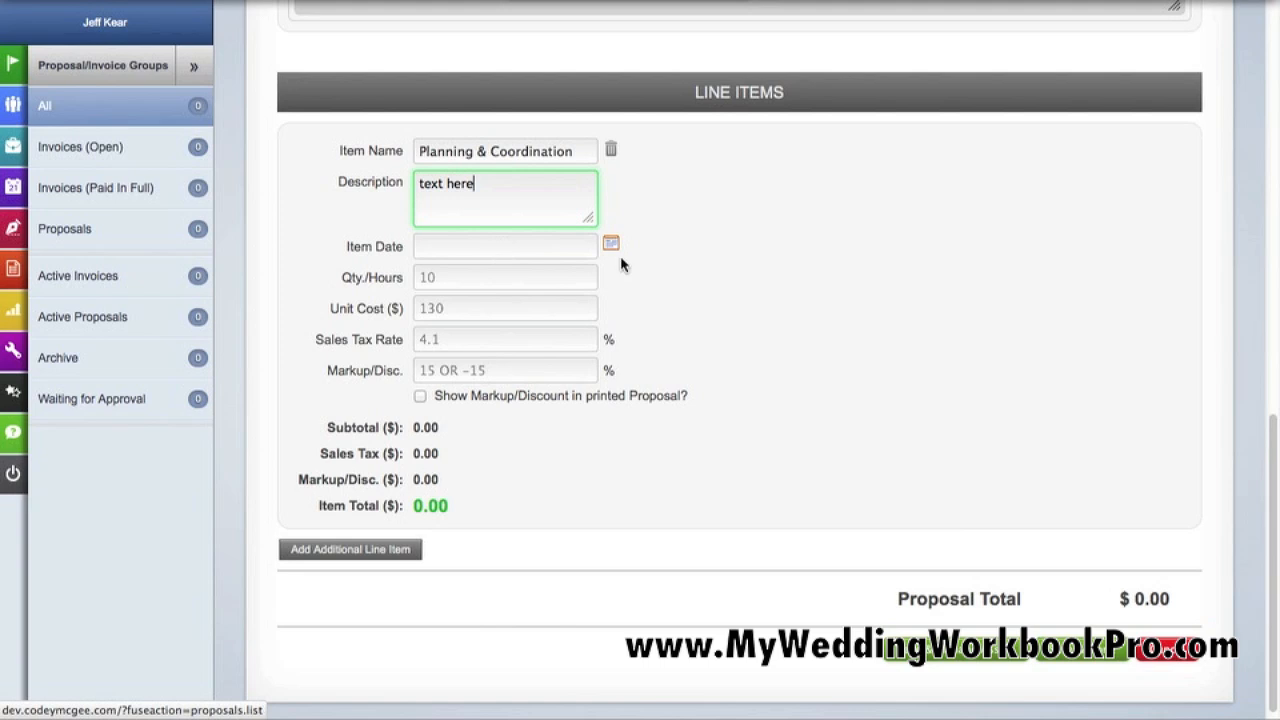
click(611, 246)
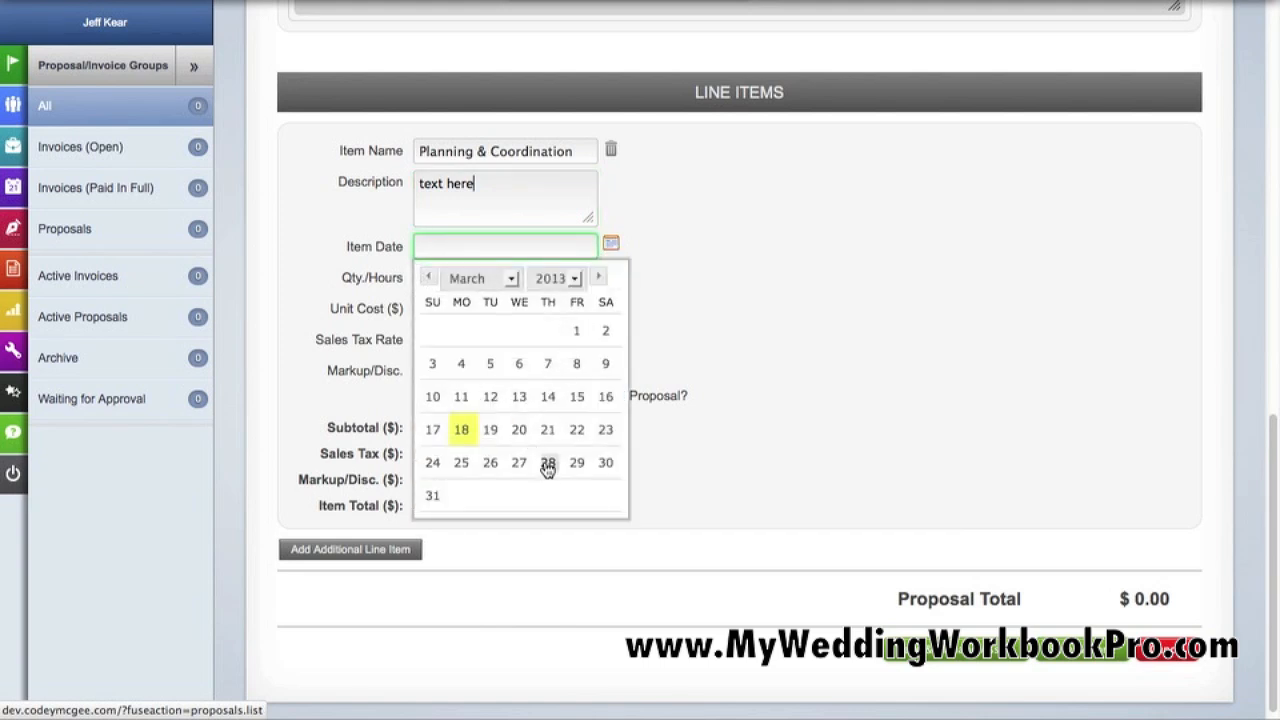
click(548, 470)
- Set the Planning & Coordination item to 28 hours at a unit cost of $75, leaving sales tax and markup blank
click(509, 279)
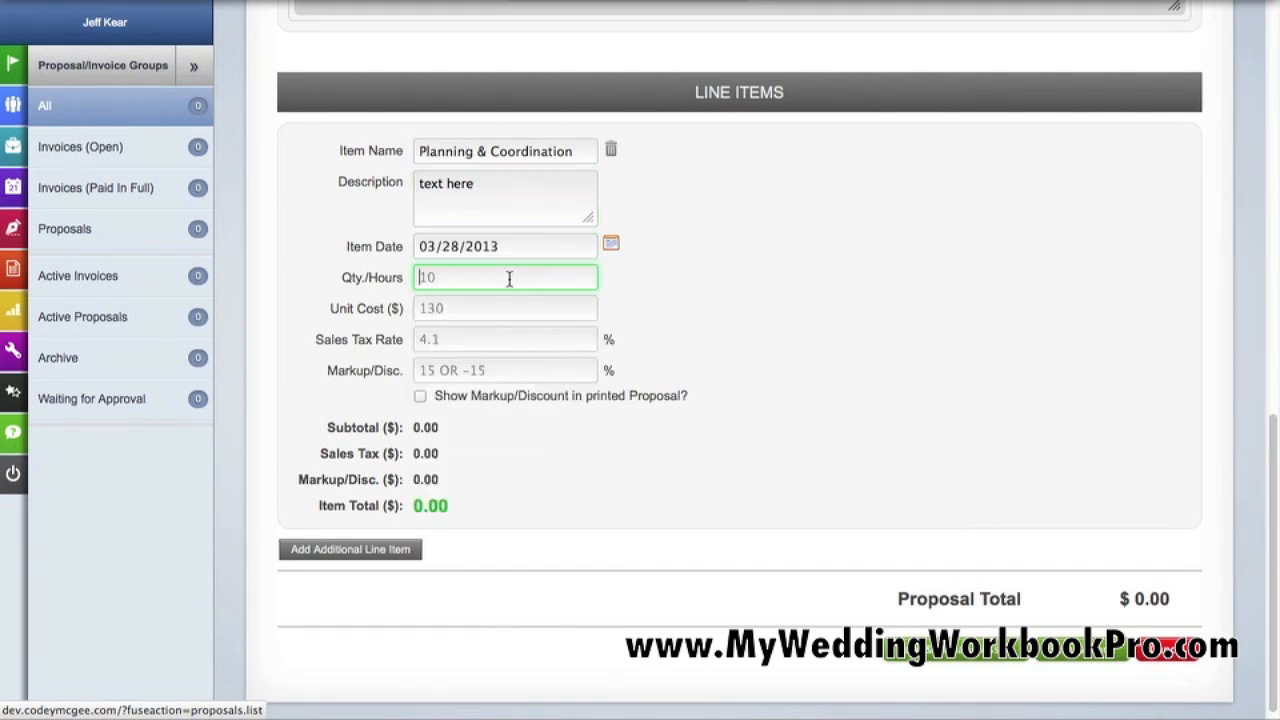
text(28)
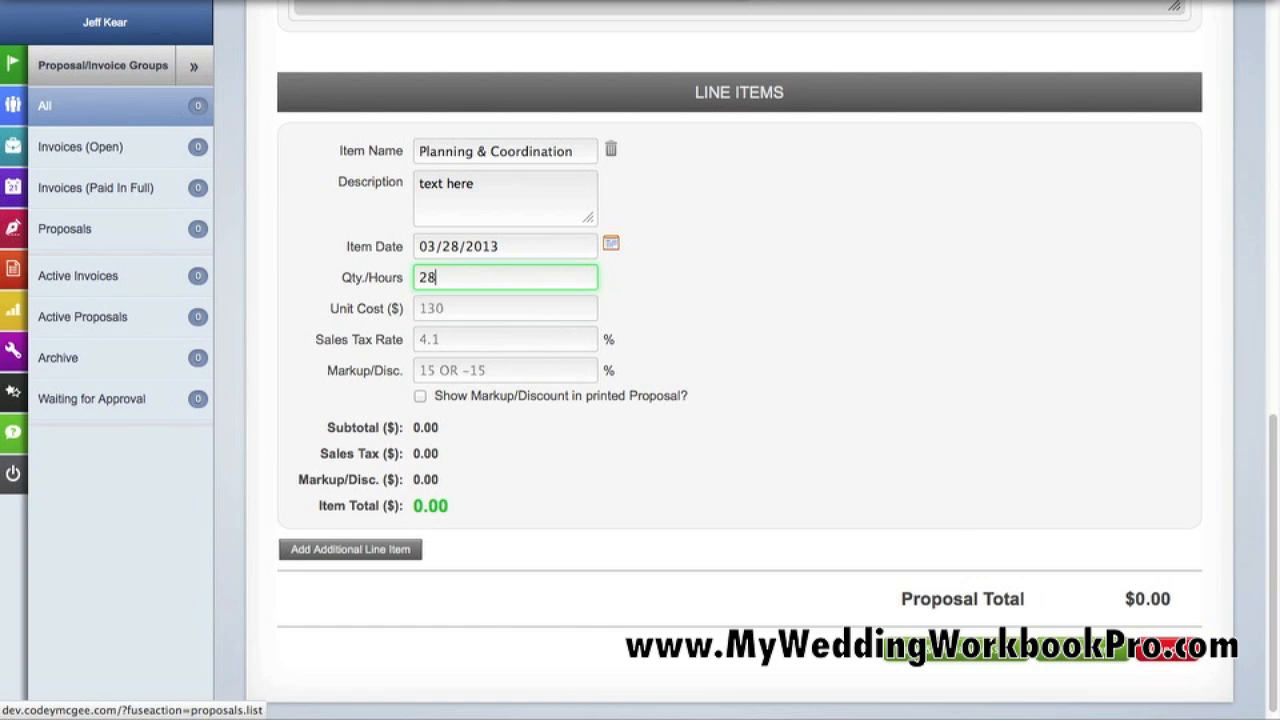
click(506, 311)
text(75)
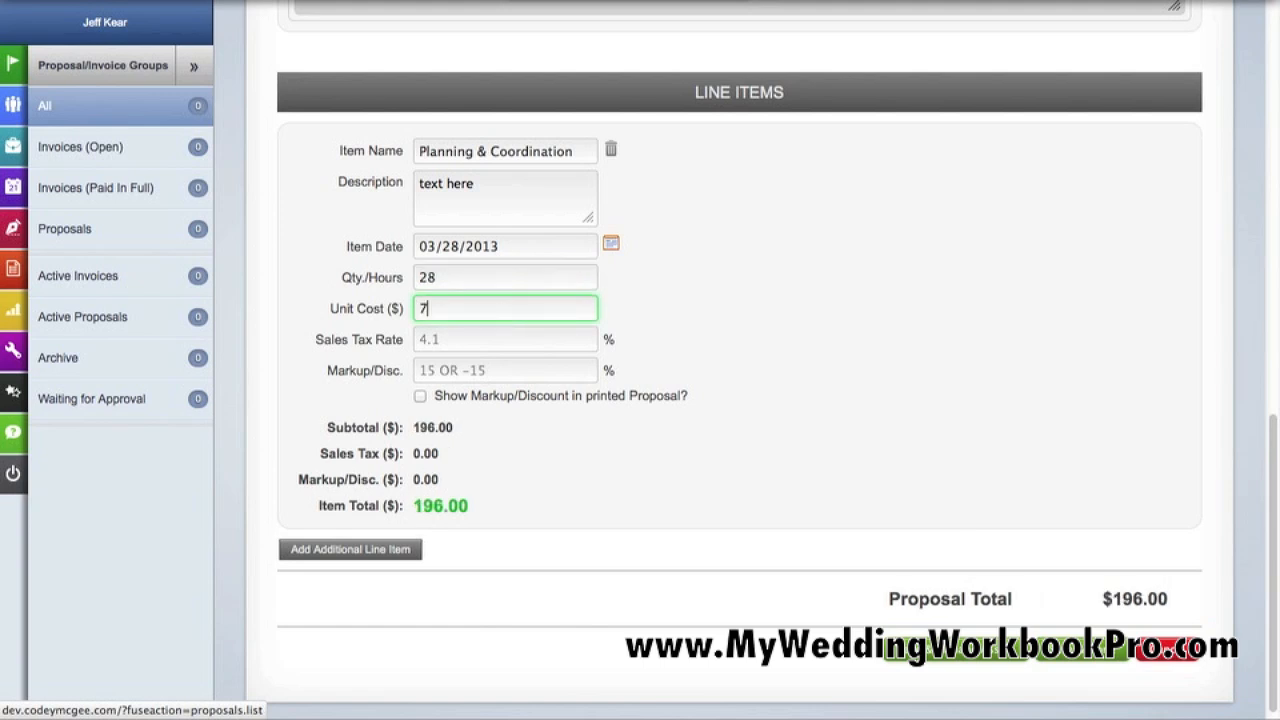
click(483, 340)
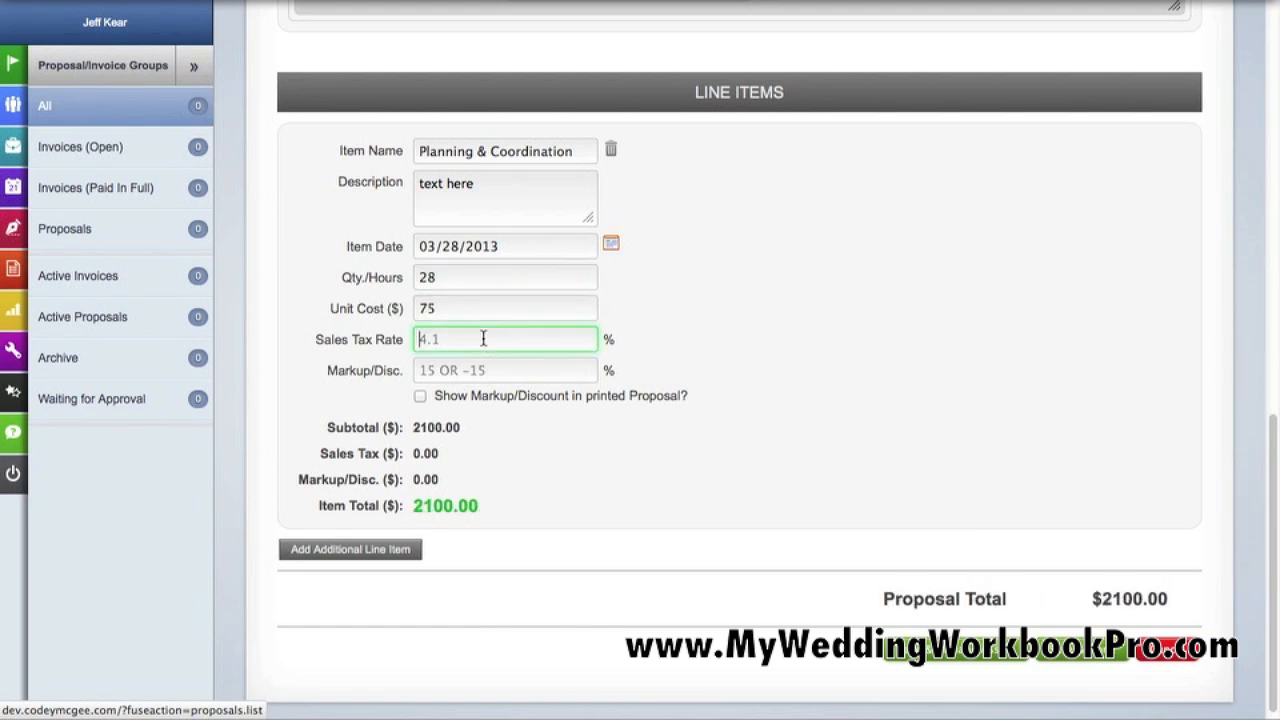
click(471, 366)
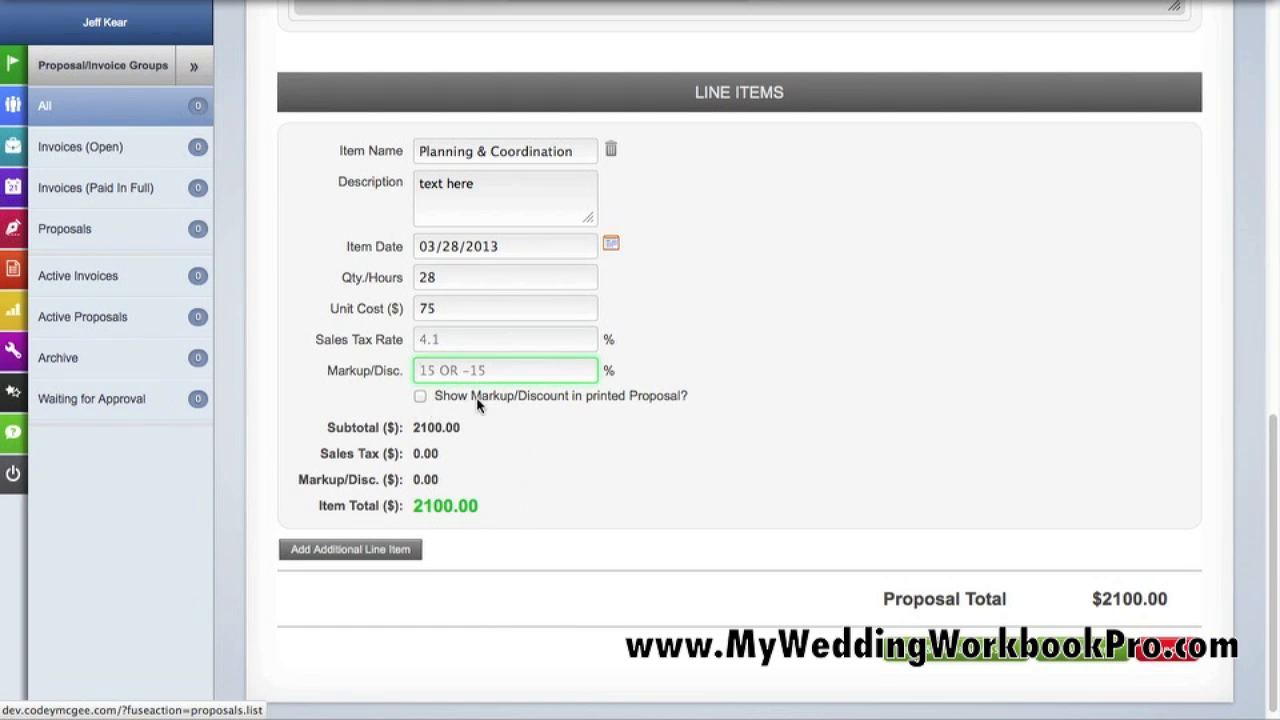
- Add a second line item named "Decorations" with the description "text here" and the item date 03/30/2013
click(405, 552)
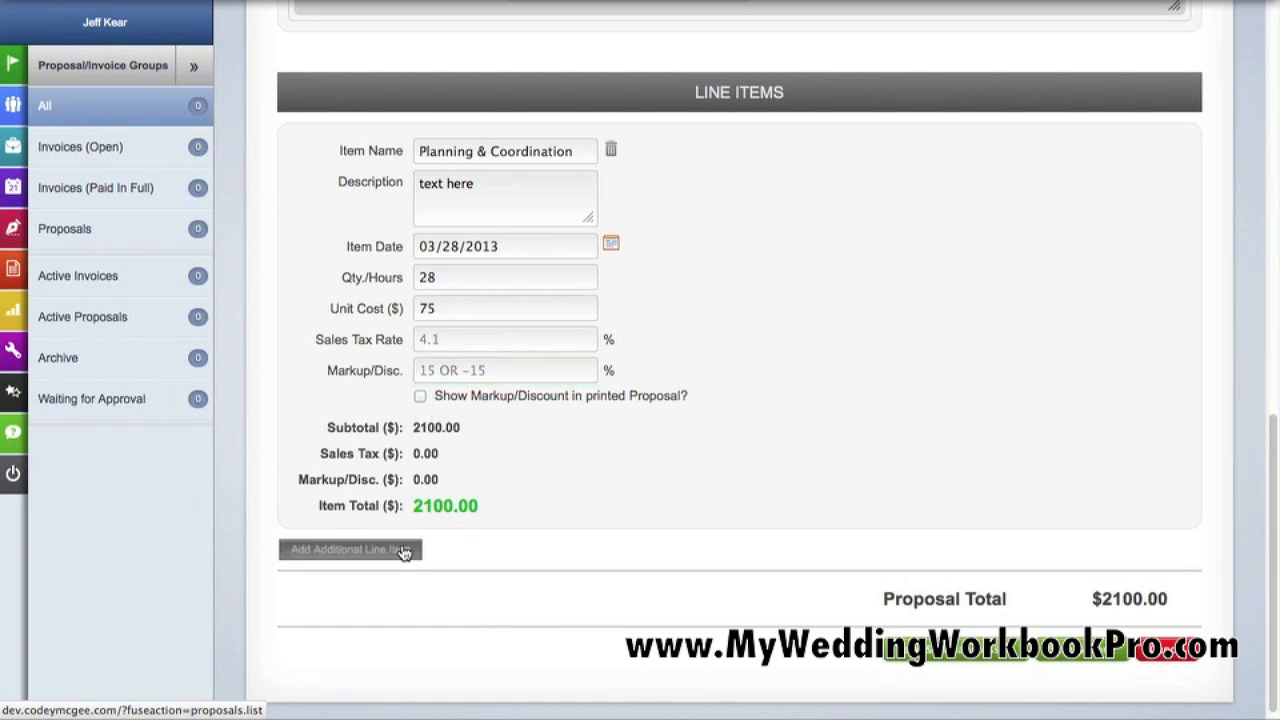
scroll(455, 447, down, 5)
click(486, 178)
text(Decorations)
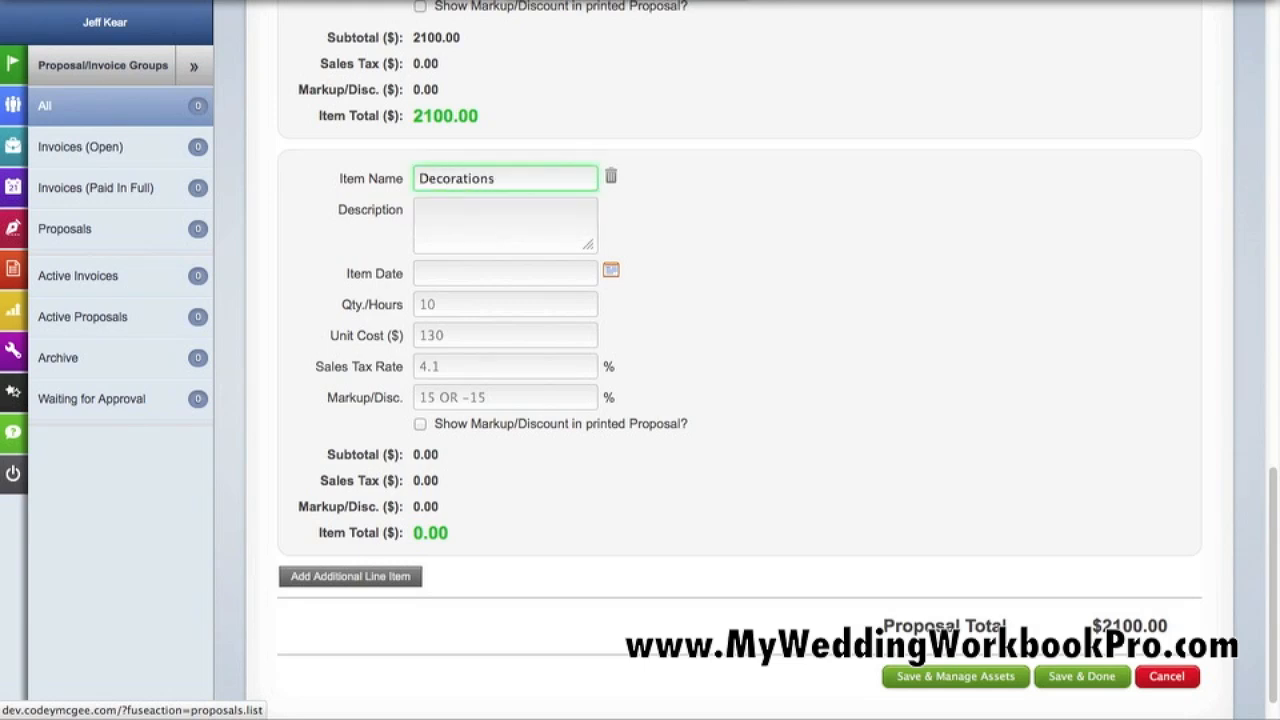
click(505, 232)
text(text here)
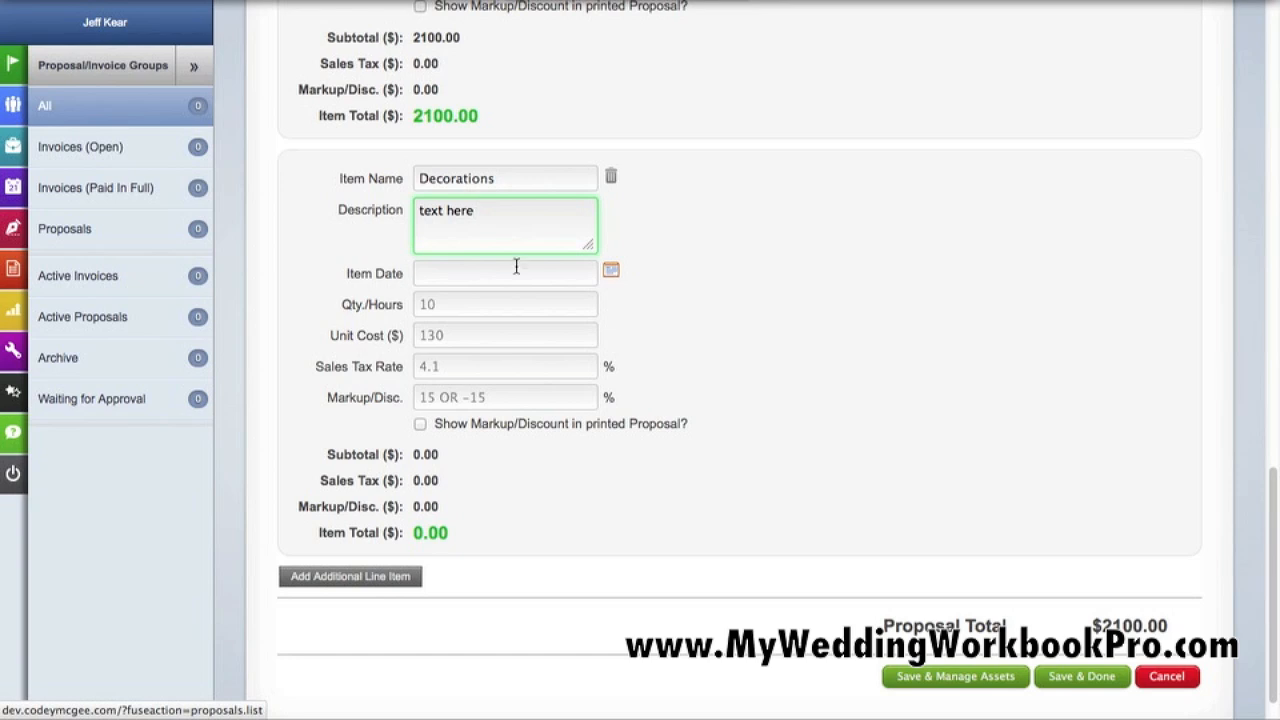
click(611, 270)
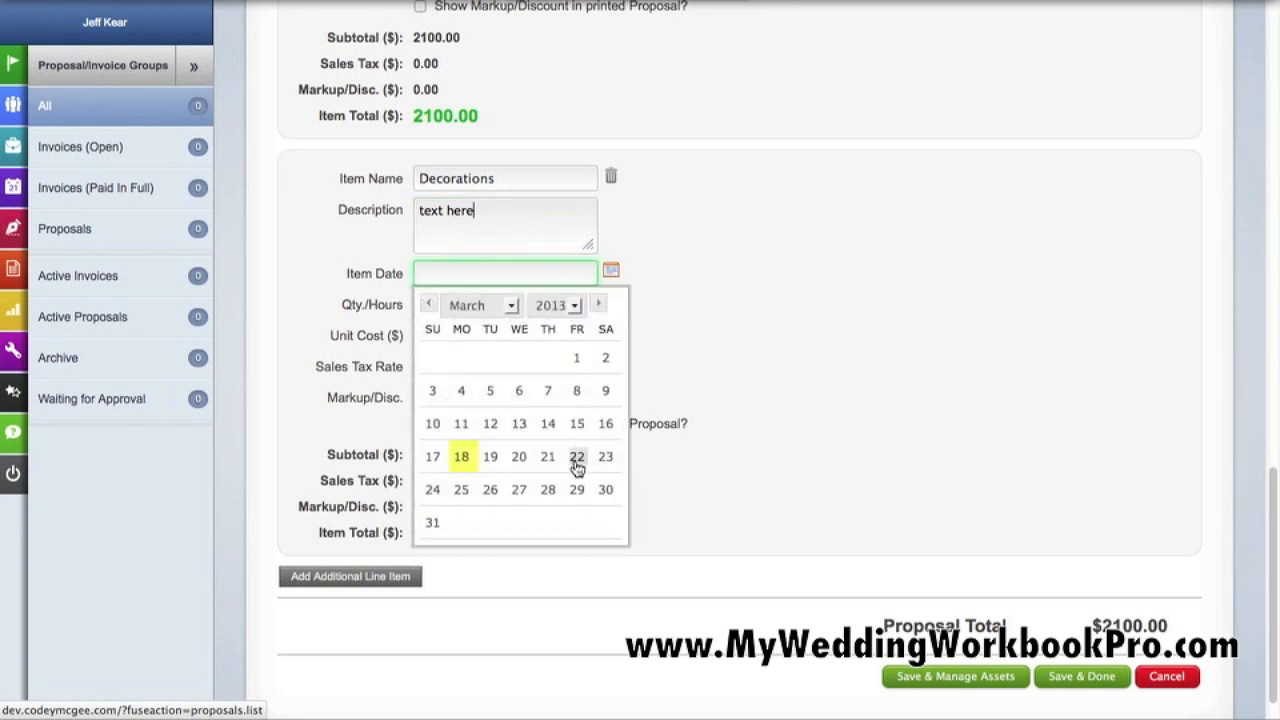
click(605, 489)
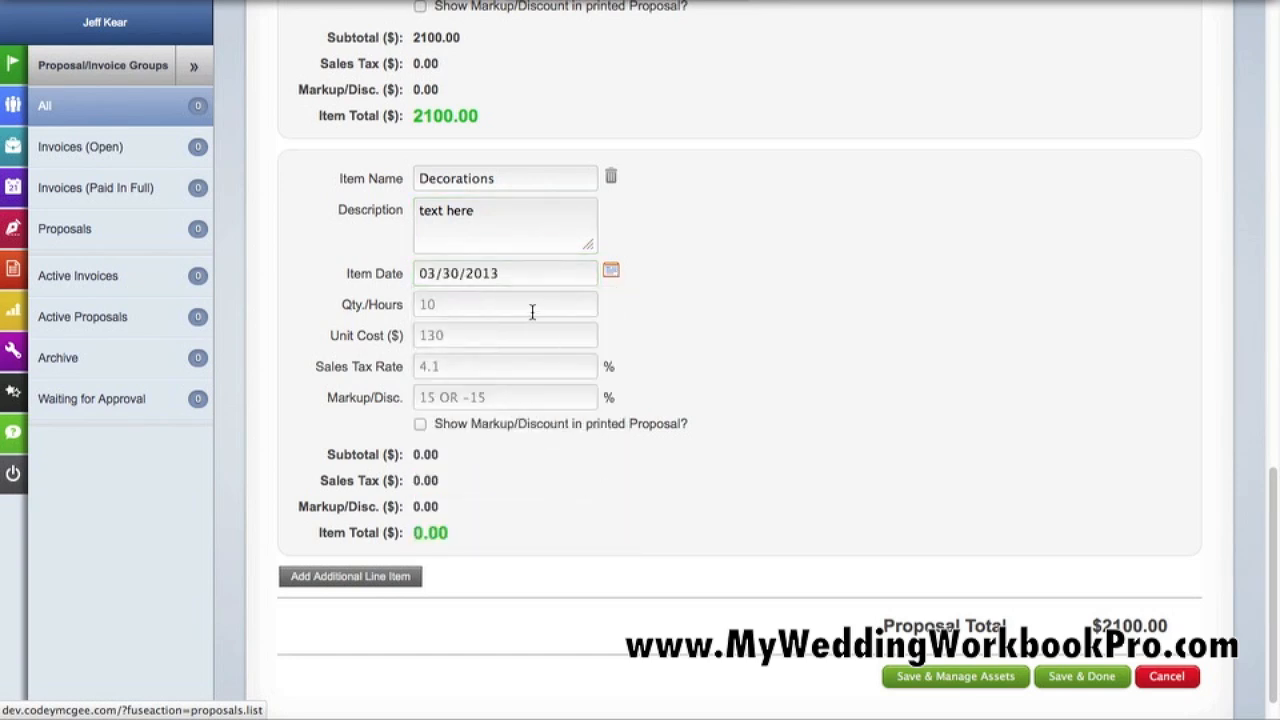
- Set the Decorations item's quantity to 120, unit cost to $3.74 and sales tax rate to 5.8%
click(532, 310)
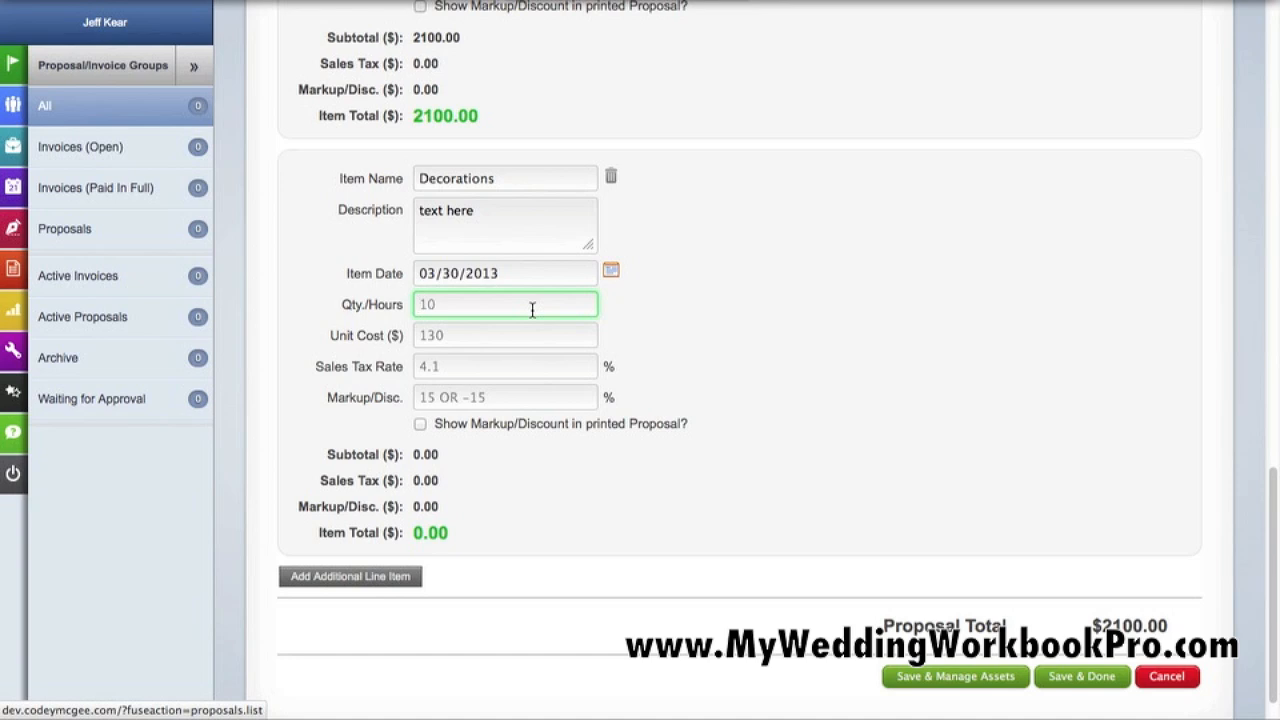
text(120)
click(530, 341)
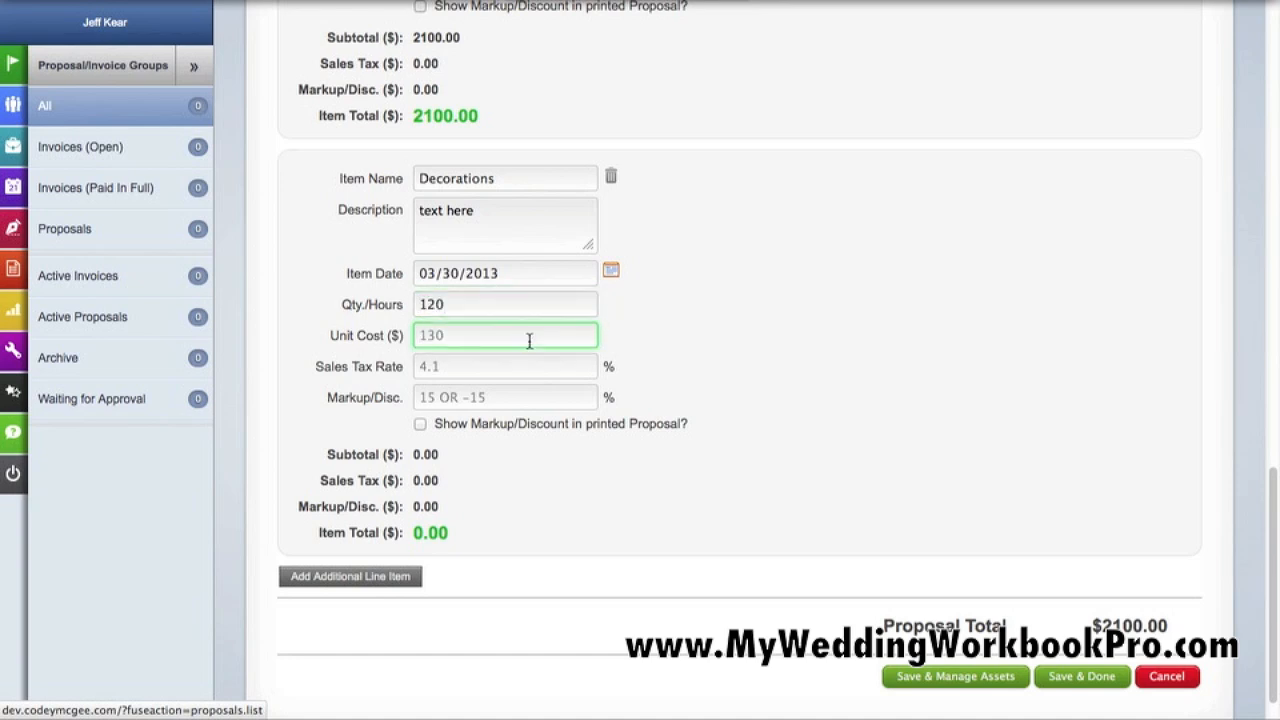
text(3.74)
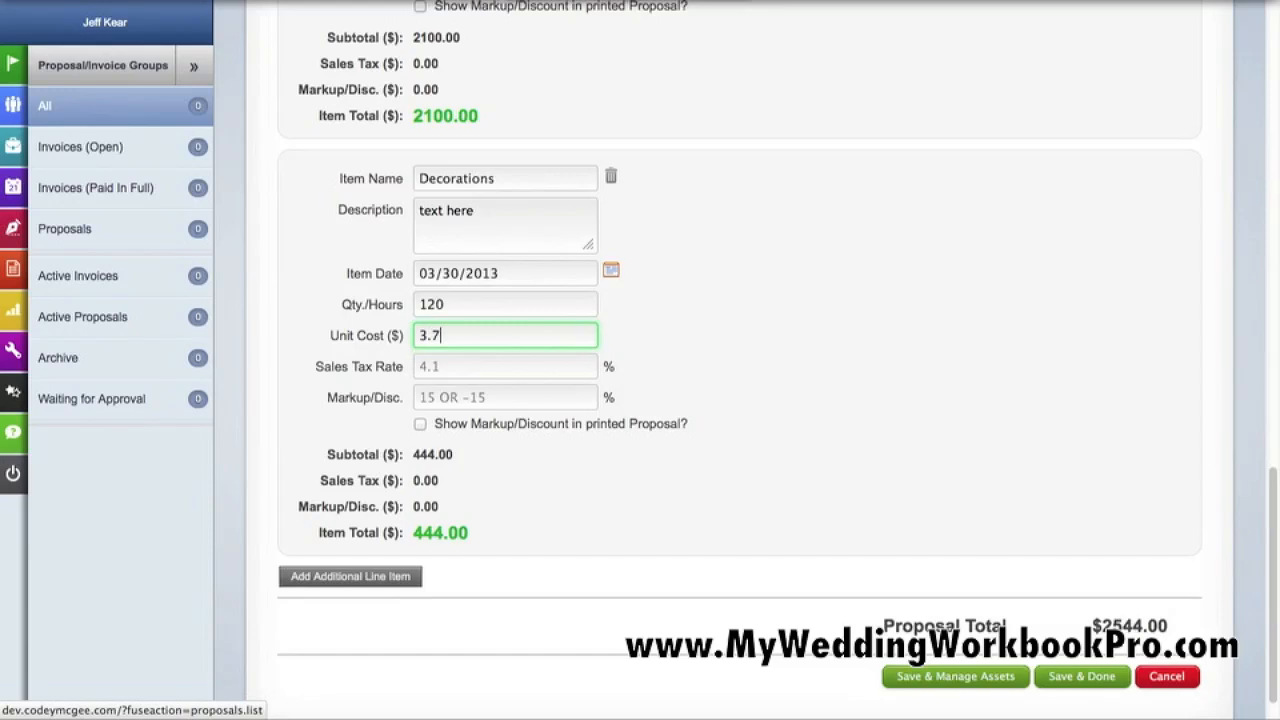
click(536, 360)
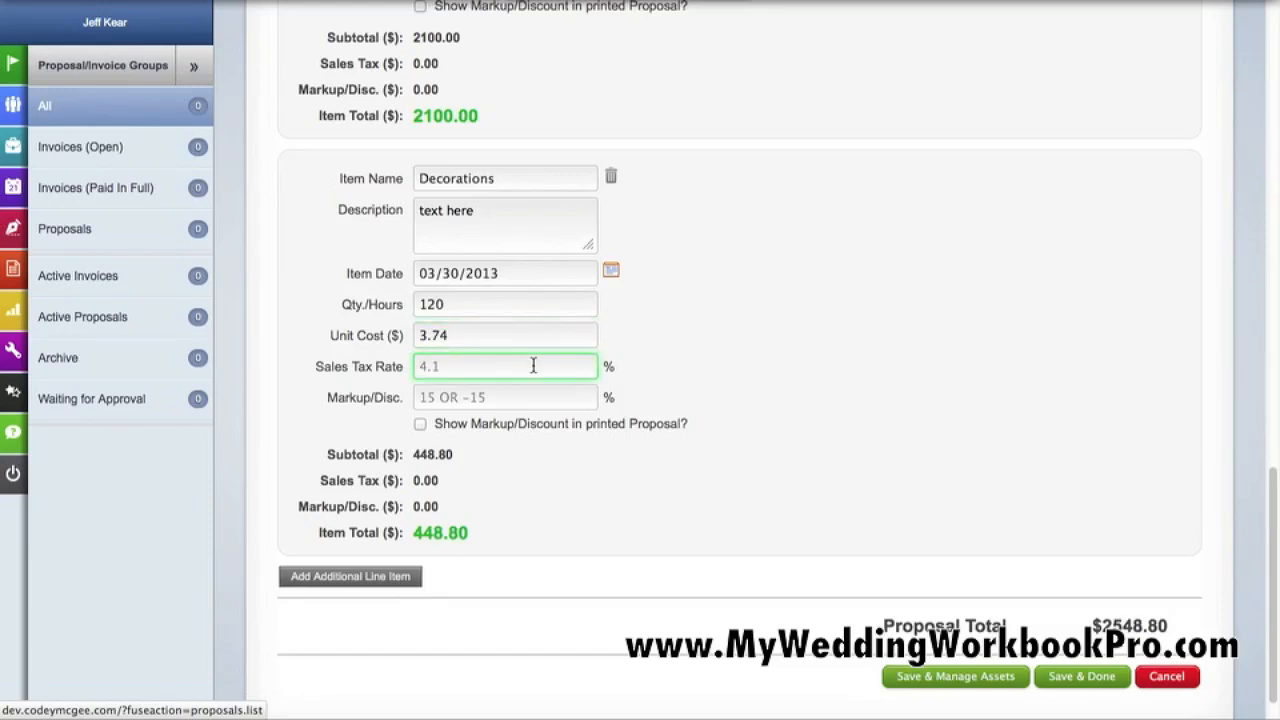
text(5.)
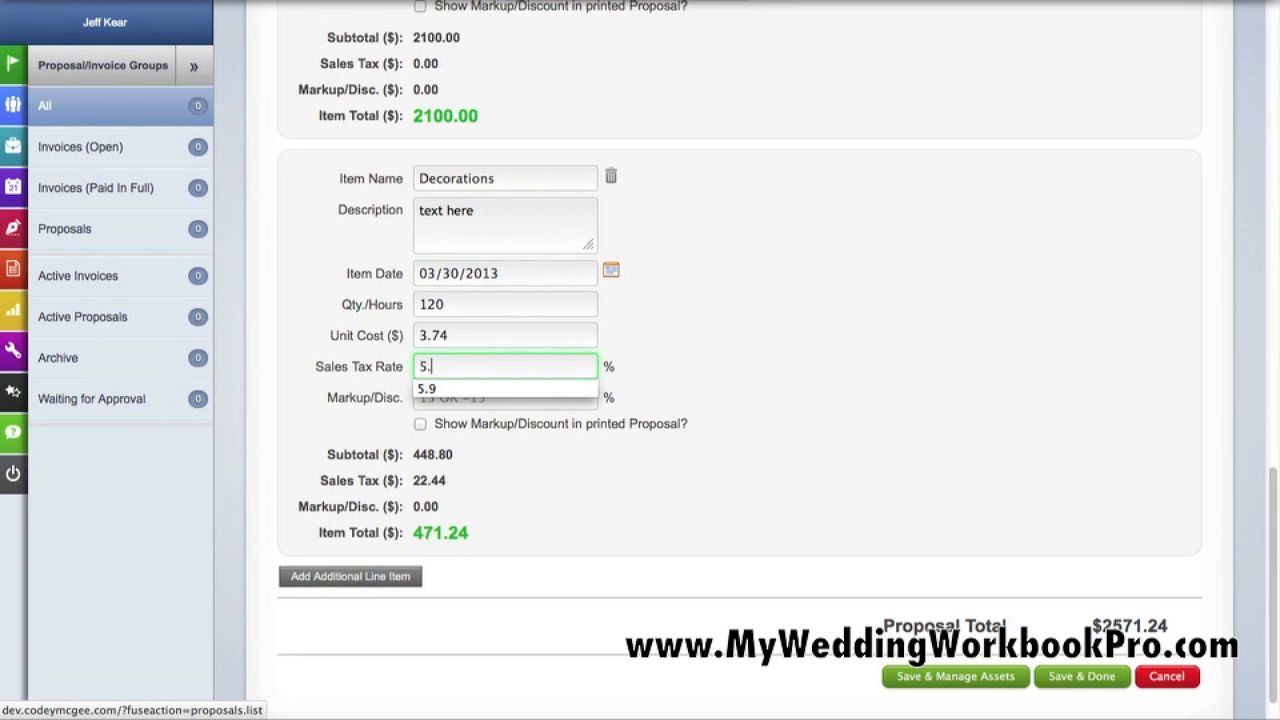
text(8)
- Set the Decorations item's markup to 15.6% and save the proposal, continuing to its asset management
click(549, 397)
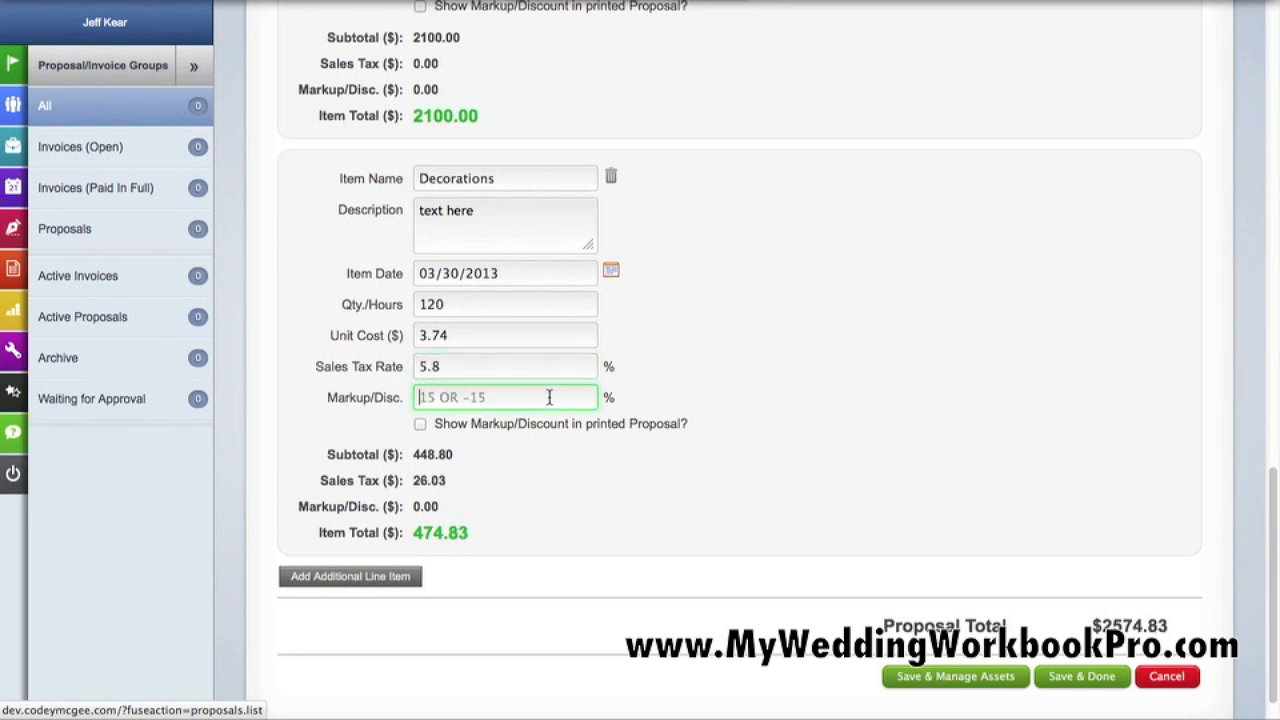
text(15.6)
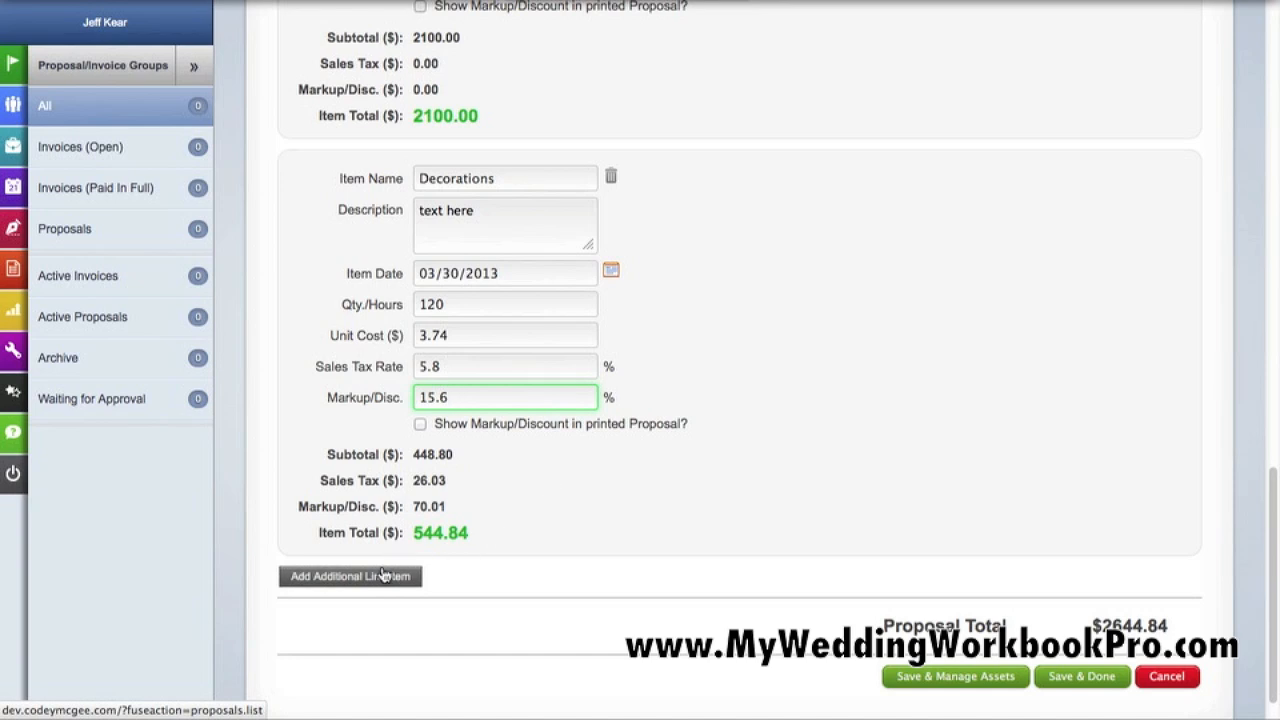
scroll(921, 497, down, 1)
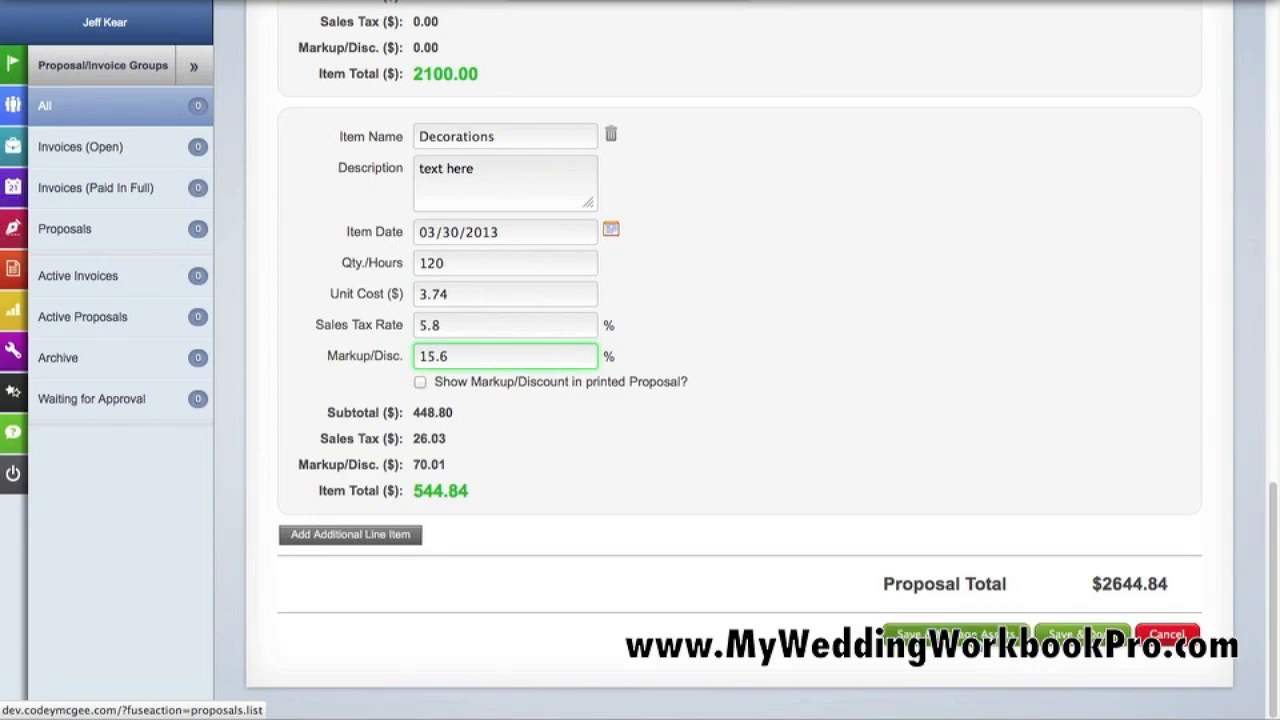
click(955, 634)
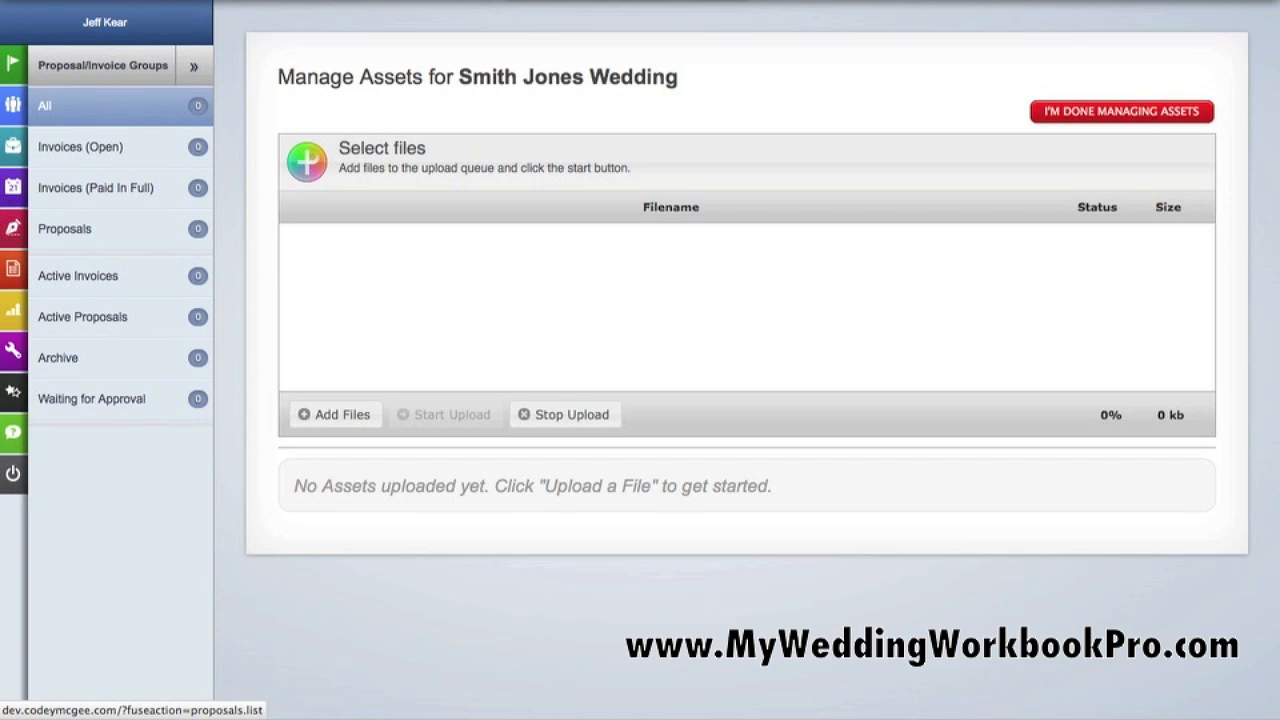
- Upload eBrochure.pdf from the Assets Folder as a proposal asset and finish managing assets
drag(2, 245, 797, 132)
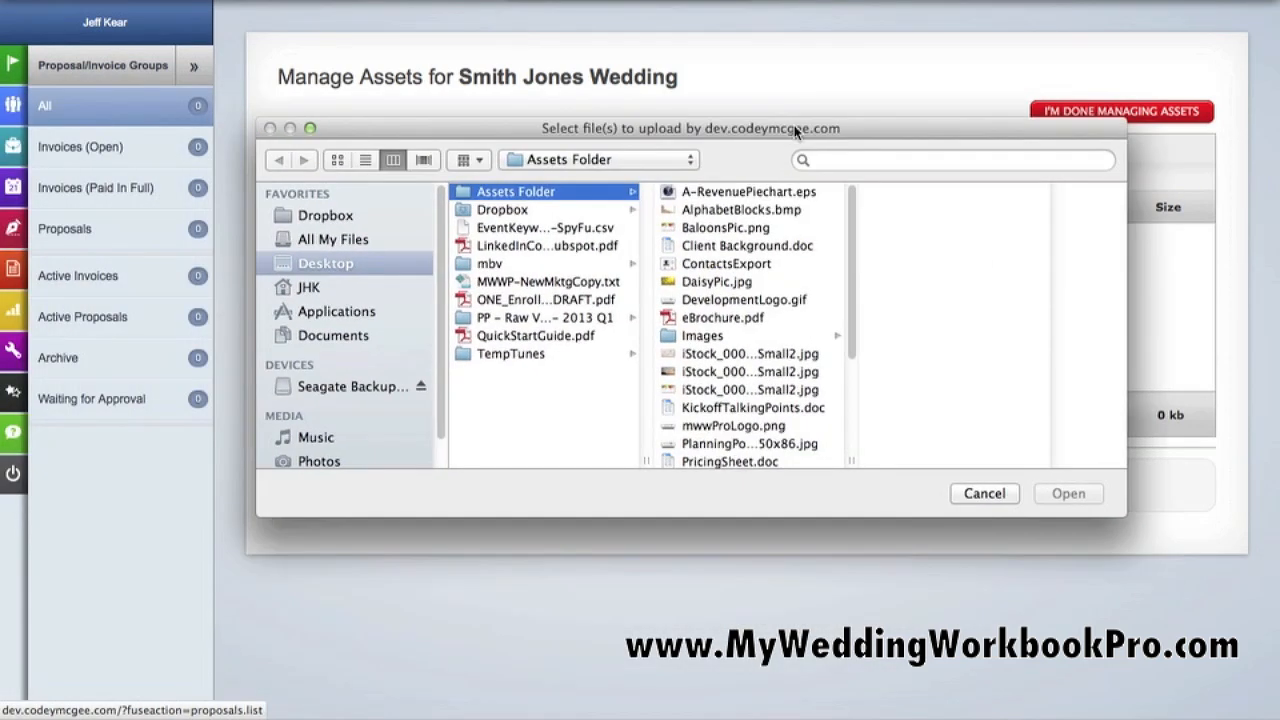
click(735, 318)
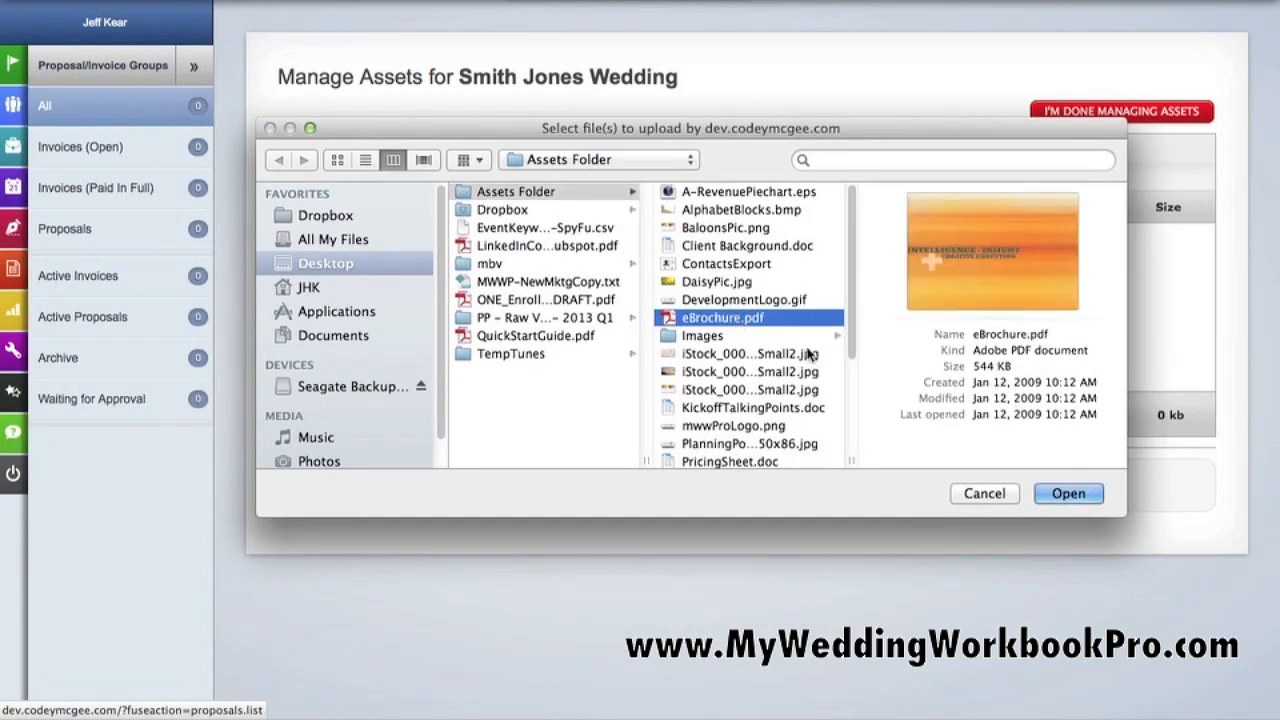
click(1068, 493)
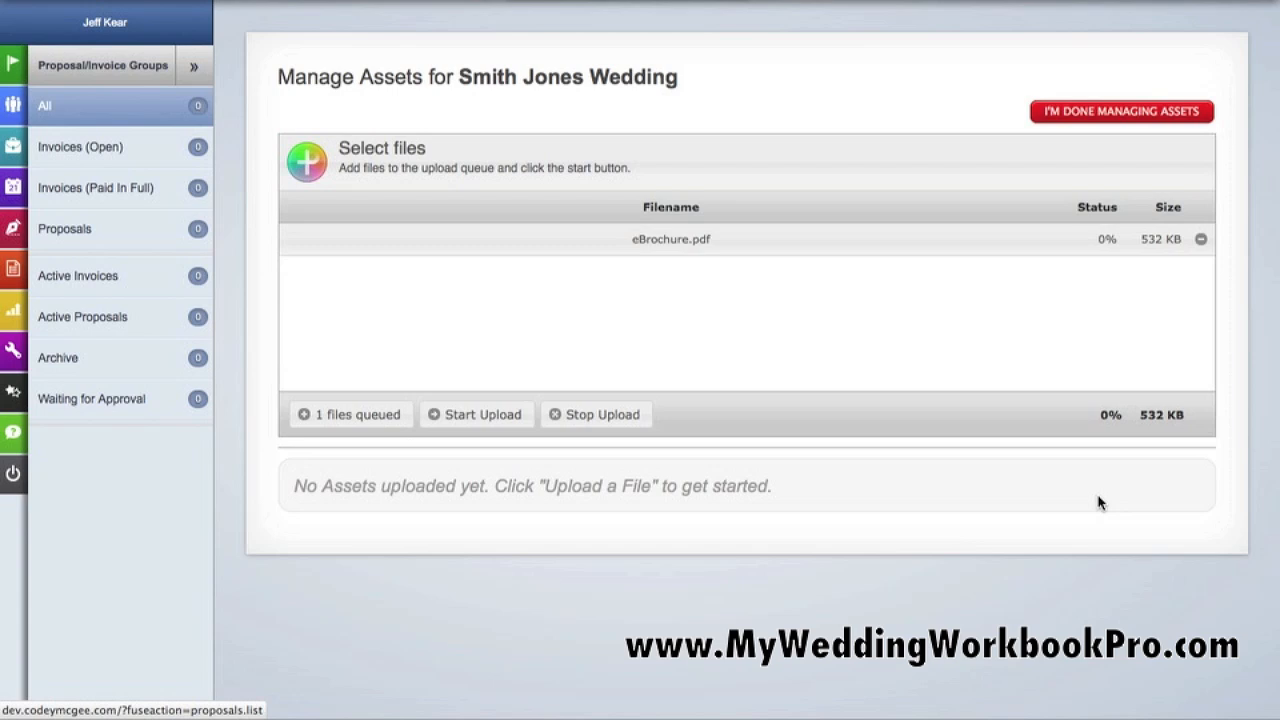
click(503, 414)
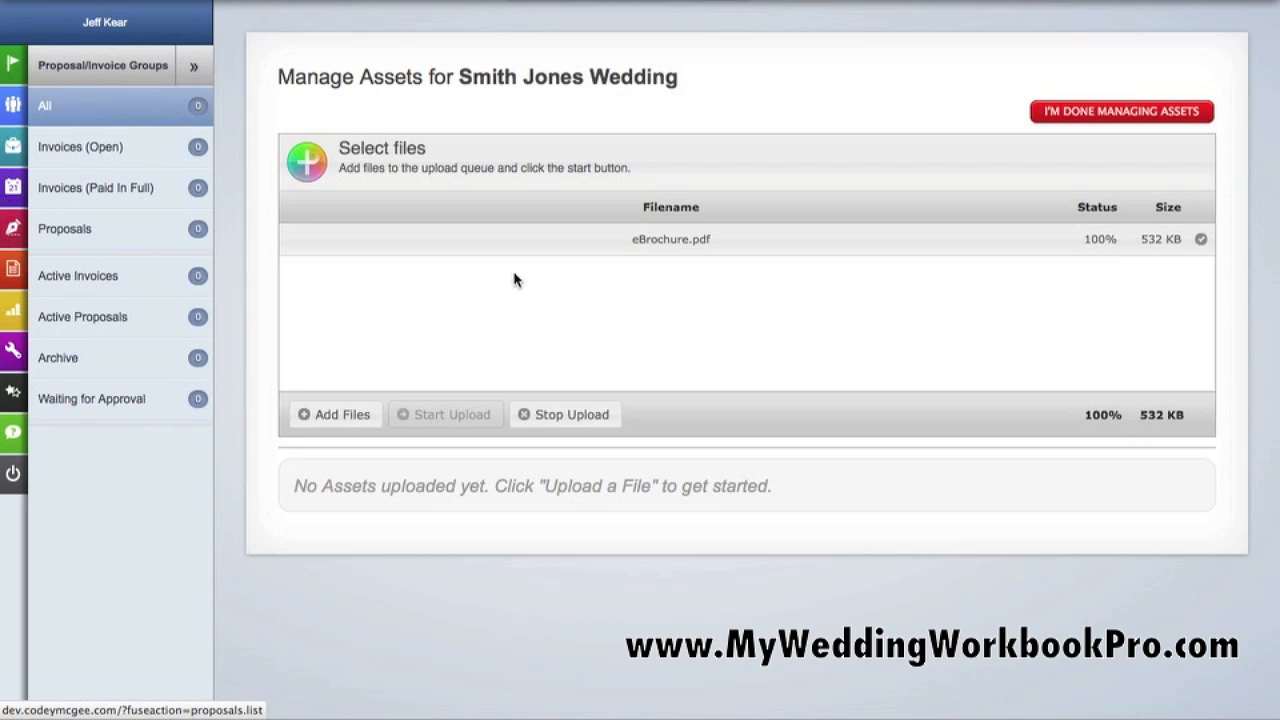
click(1115, 122)
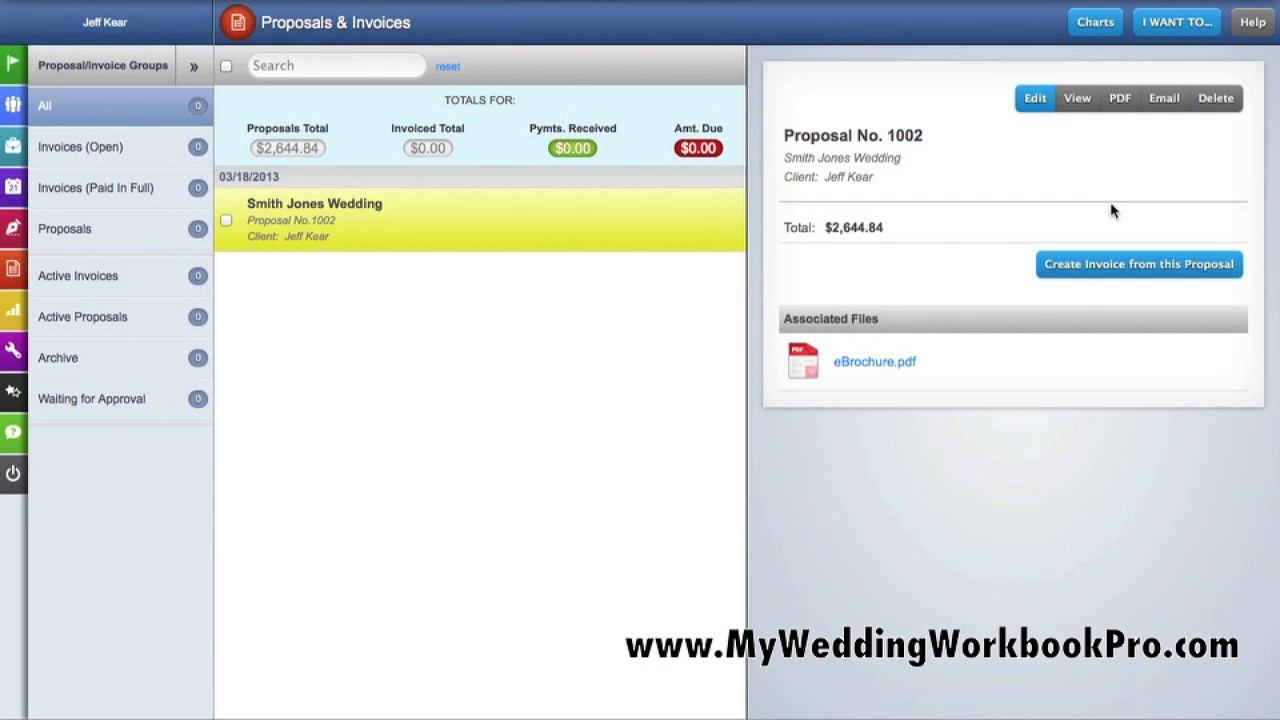
- Create a new invoice, choosing the client's name and address and assigning it to the Active Invoices group
click(1165, 34)
click(1130, 110)
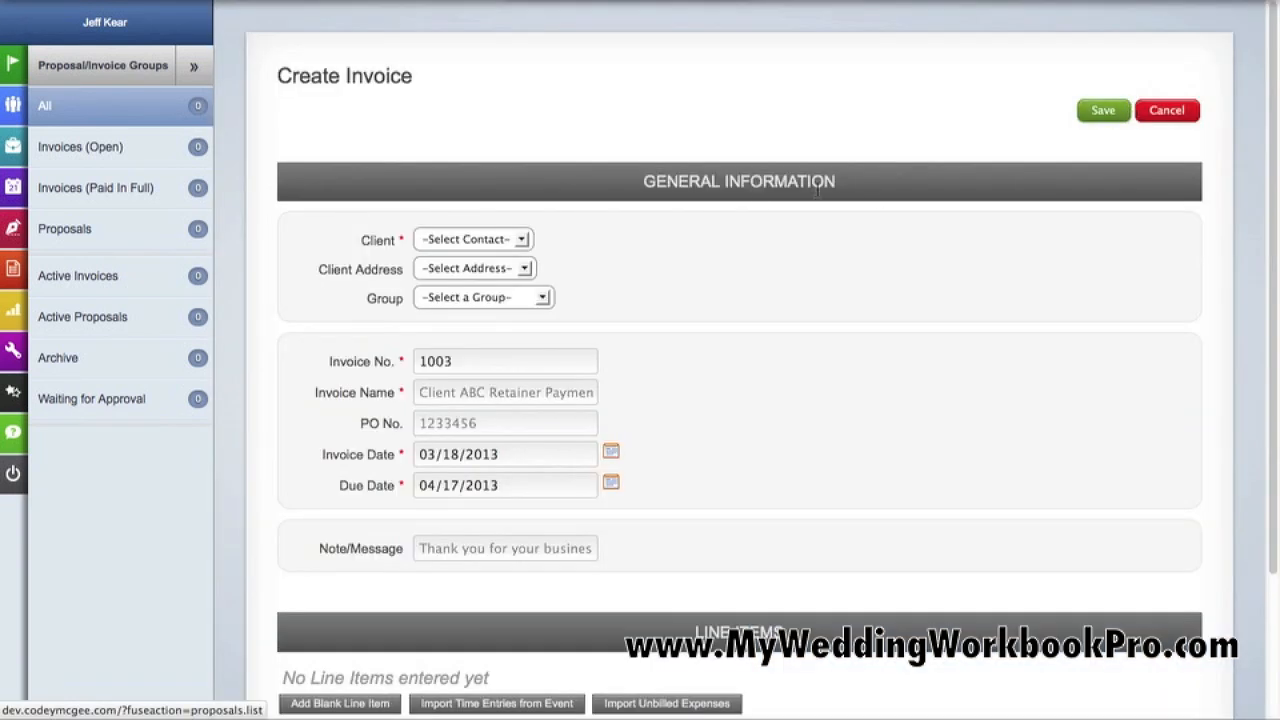
click(522, 240)
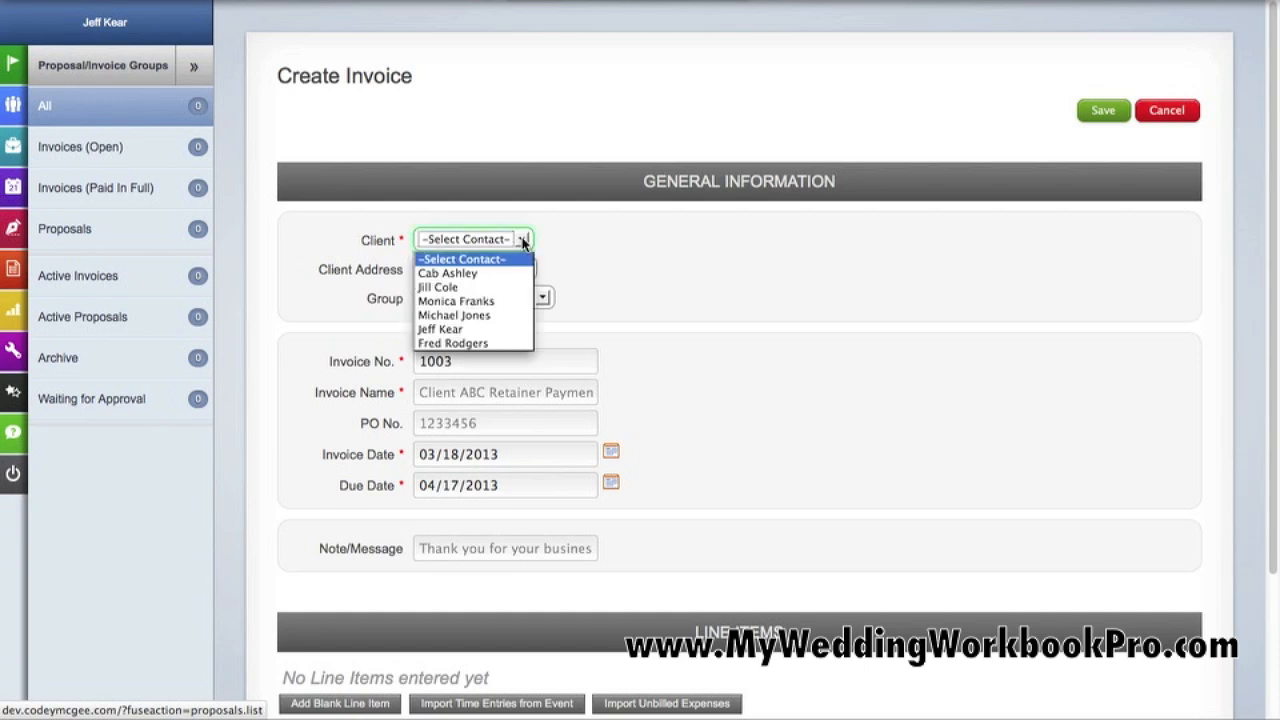
click(510, 287)
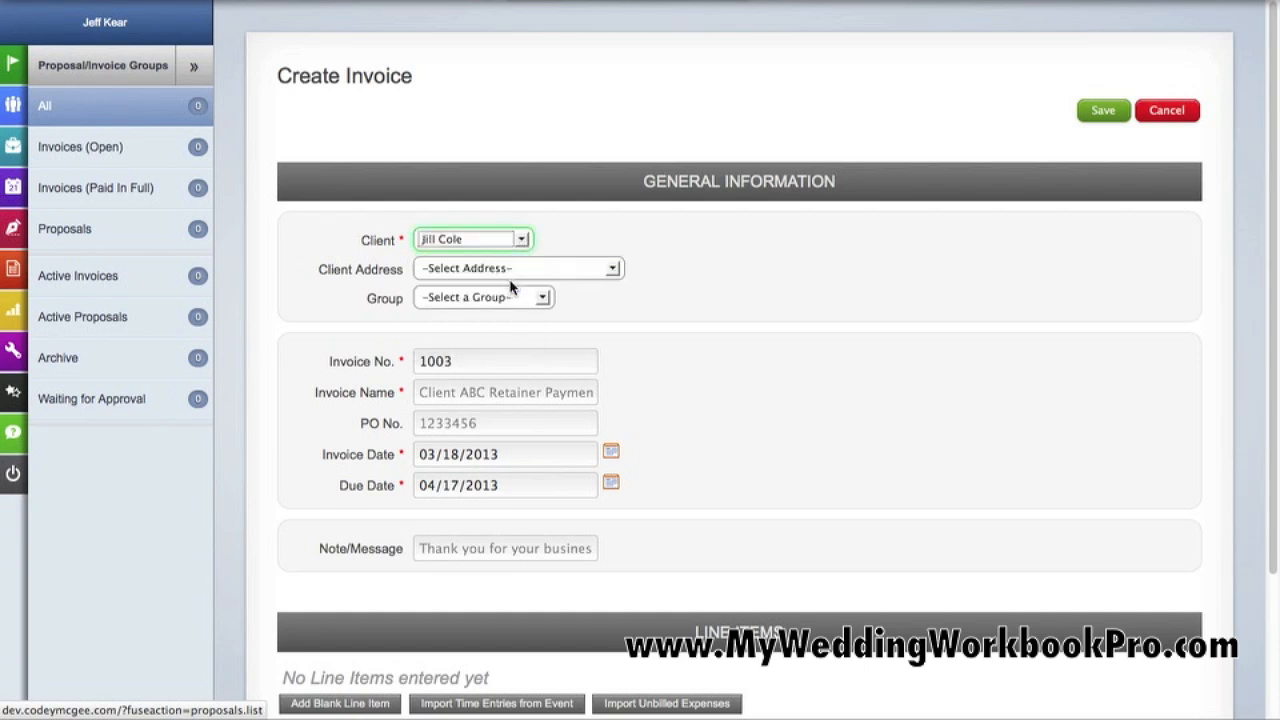
click(591, 276)
click(584, 301)
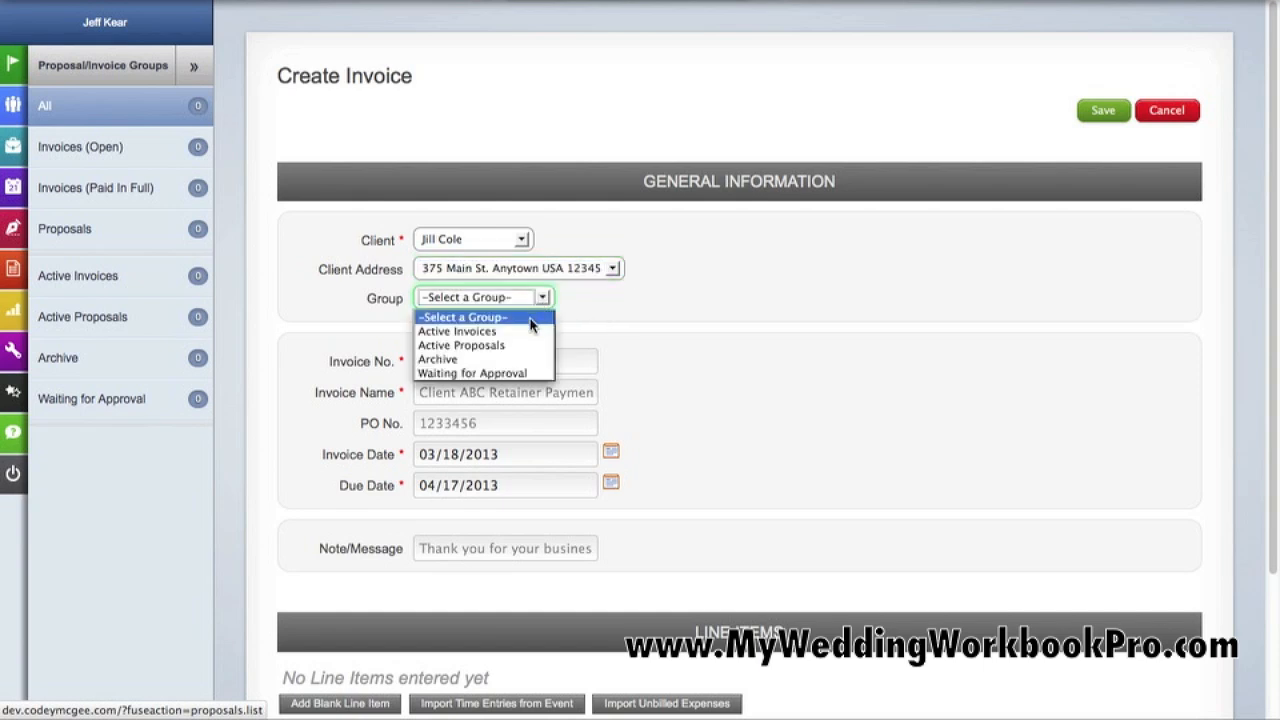
click(528, 331)
click(508, 357)
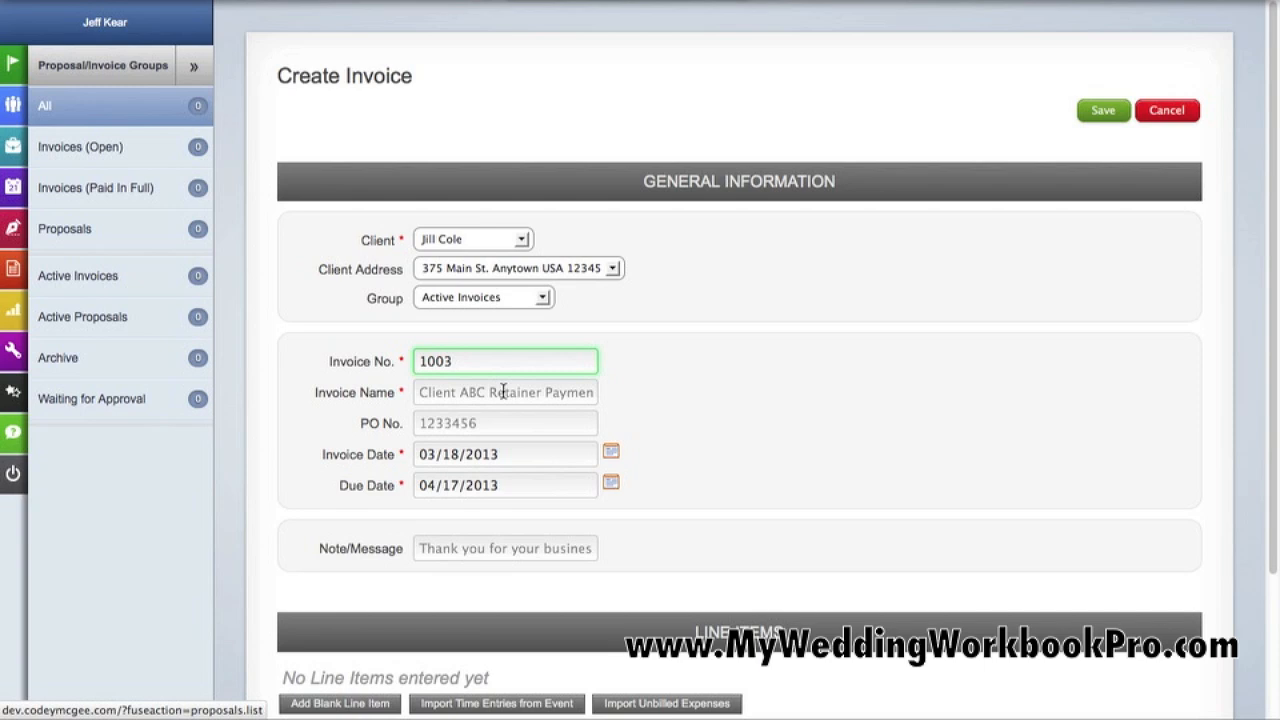
- Name the invoice "Jones Party Planning" and enter its purchase order number
click(503, 391)
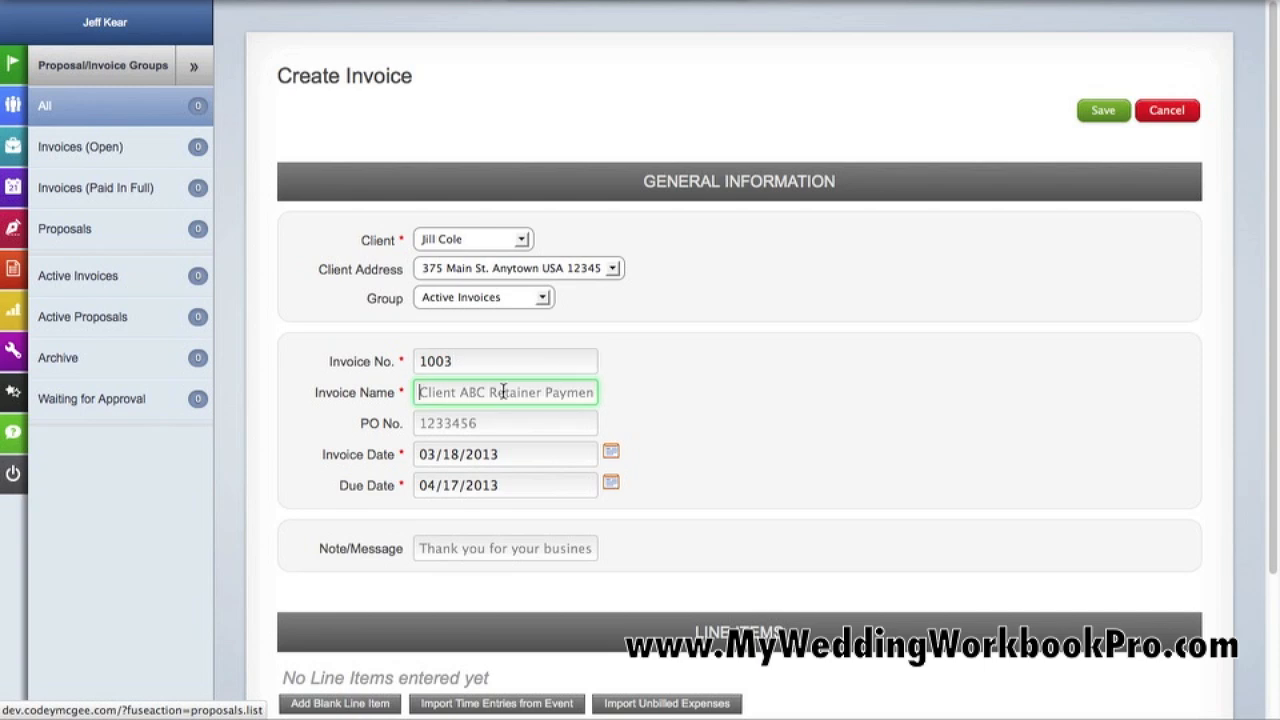
text(Jones )
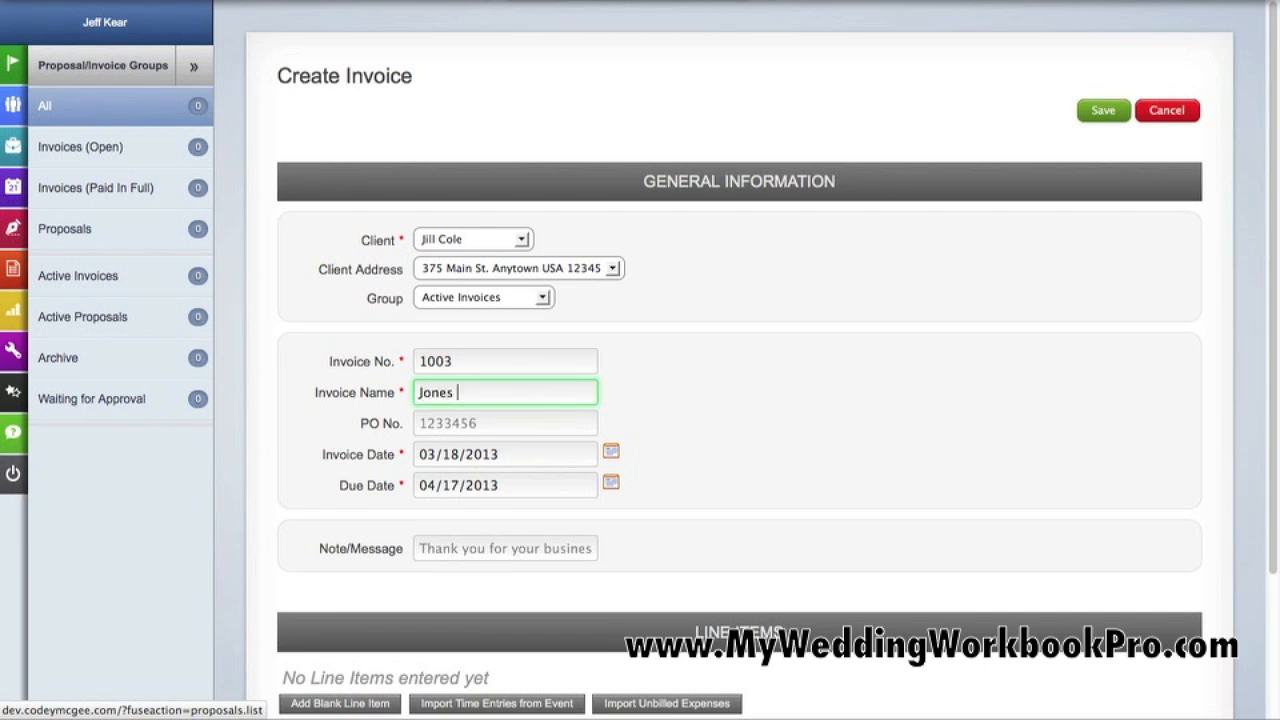
text(Party Planning)
click(490, 423)
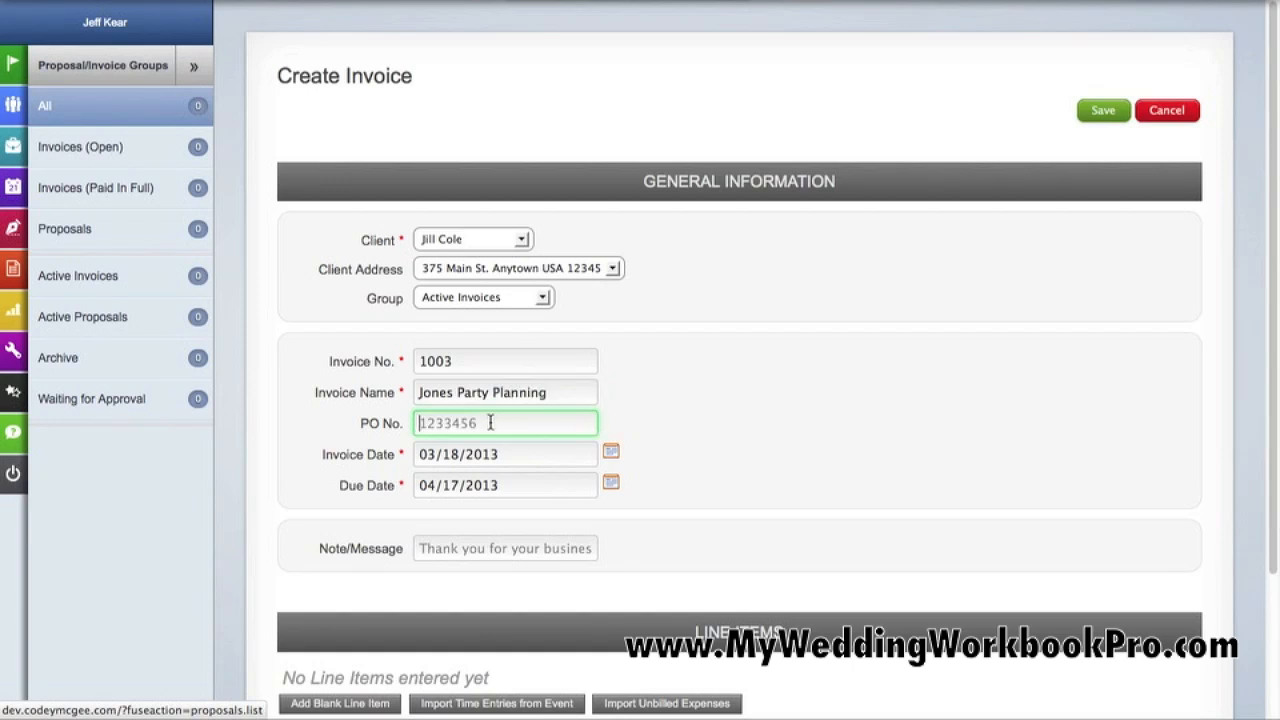
text(8473)
- Set the invoice date to 03/19/2013 and the due date to 04/19/2013
click(611, 451)
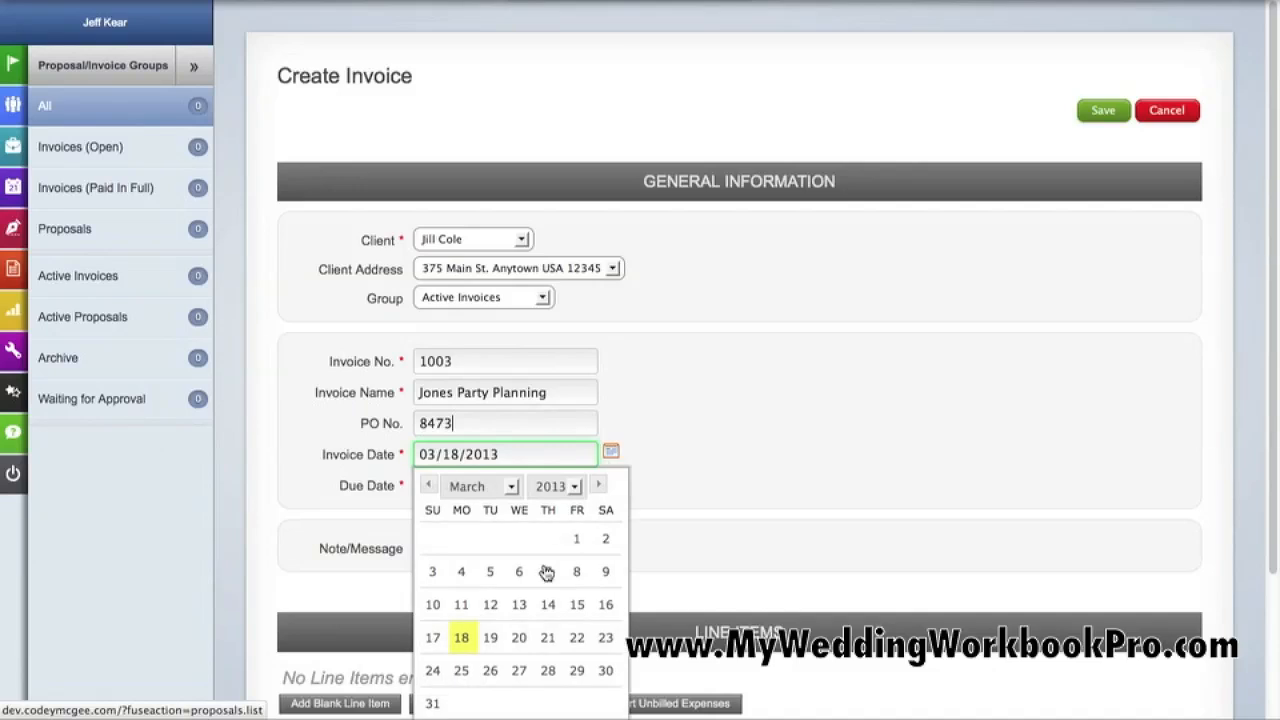
click(490, 638)
click(611, 485)
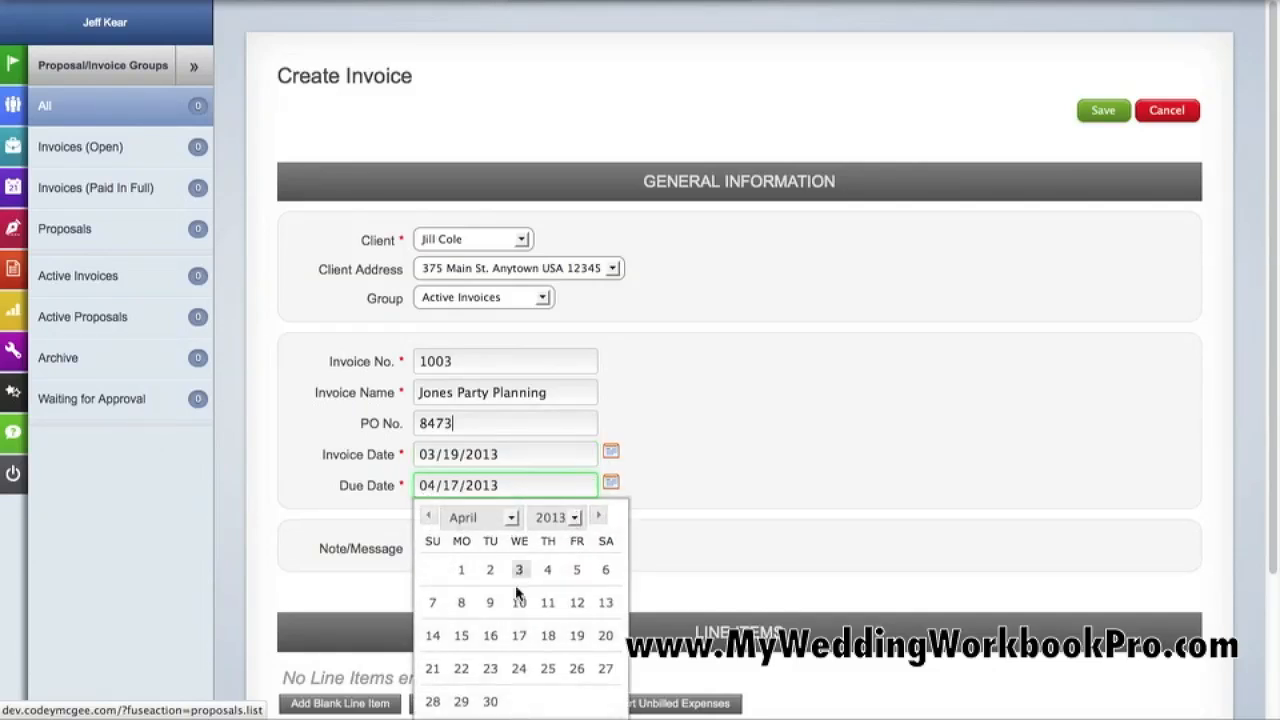
click(578, 637)
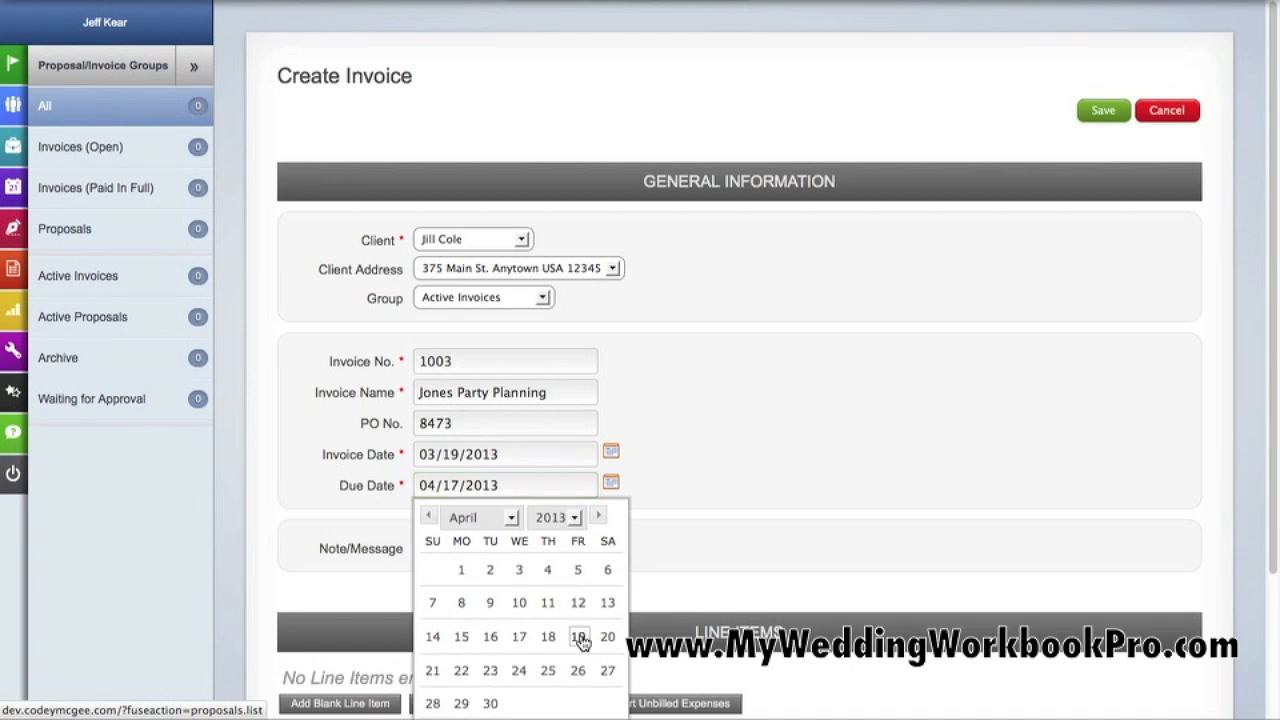
- Enter "Thanks for your business" as the invoice's note
scroll(677, 446, down, 3)
click(562, 389)
text(Thanks for)
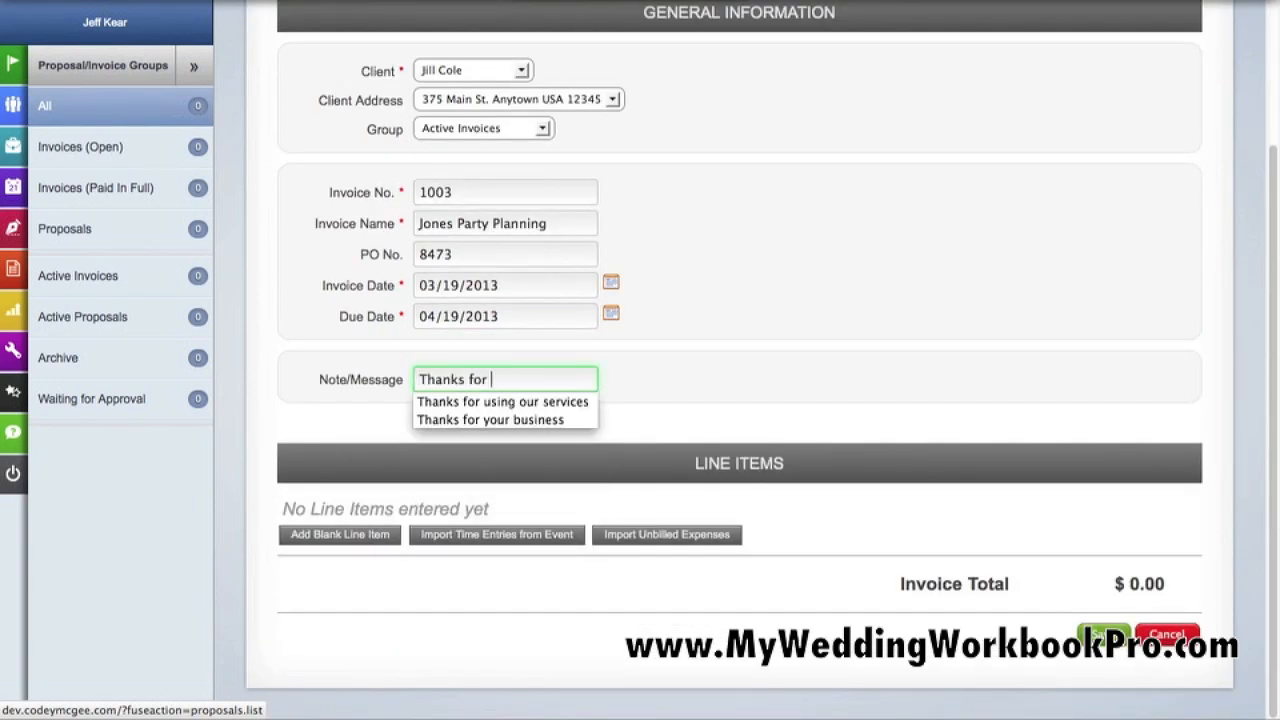
text( your bu)
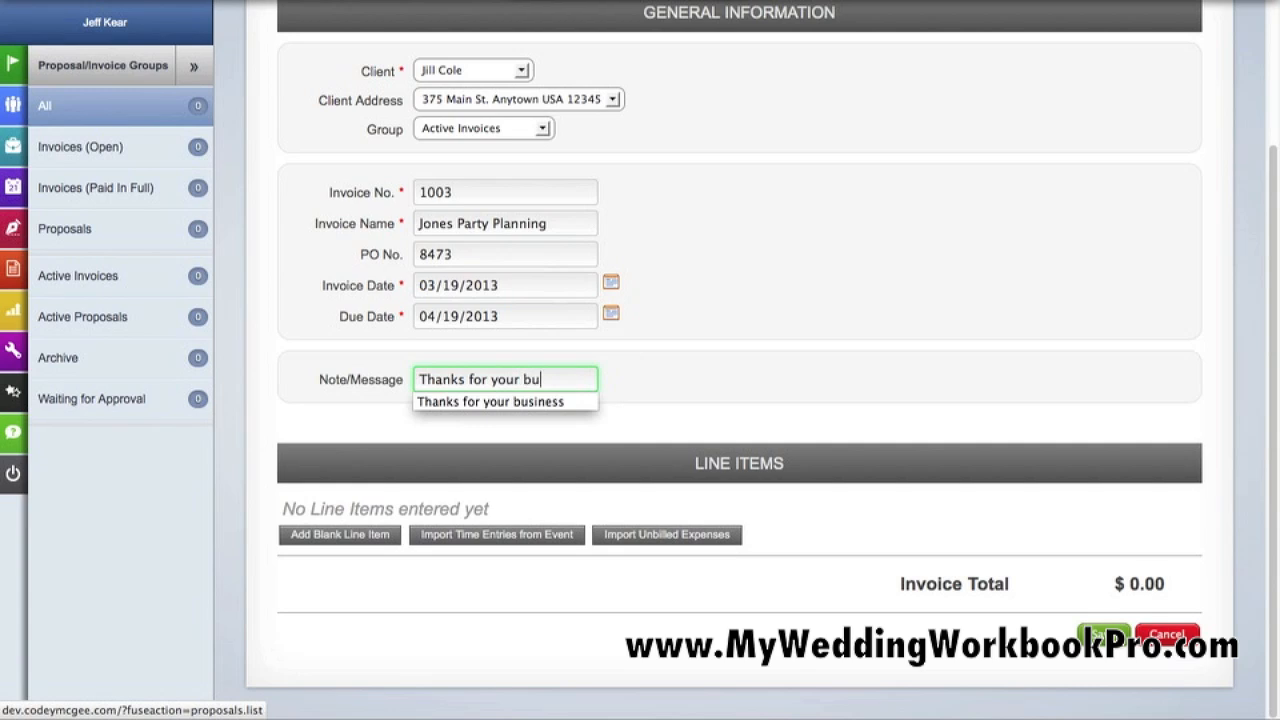
key(Down)
key(Return)
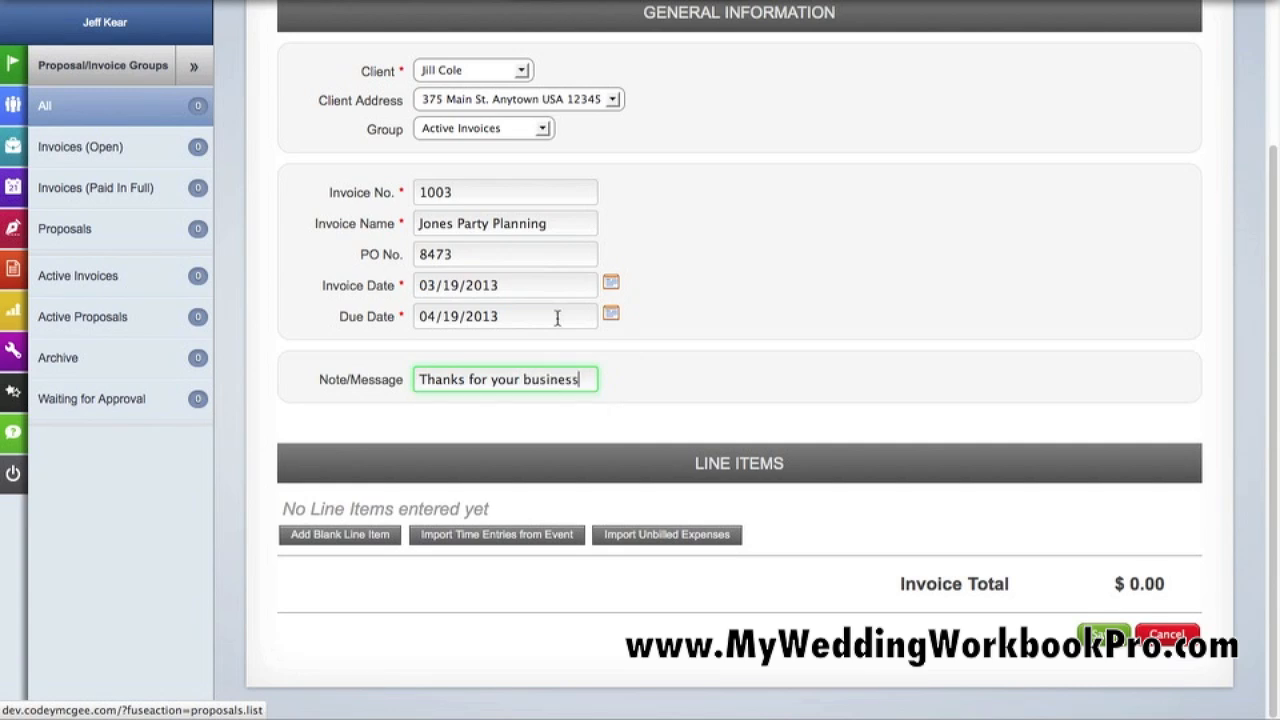
- Add a blank line item named "Final setup and onsite coordination" with the description "text here" and the item date 03/13/2013
click(352, 535)
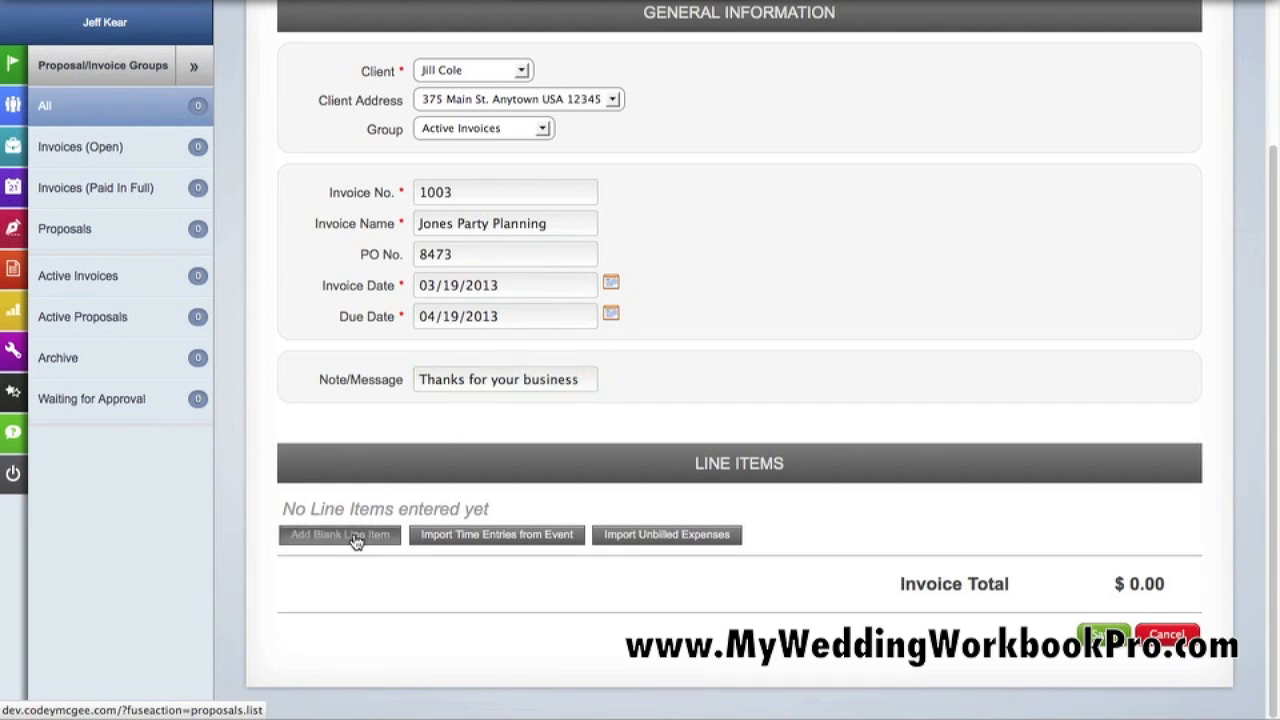
scroll(430, 400, down, 5)
click(472, 136)
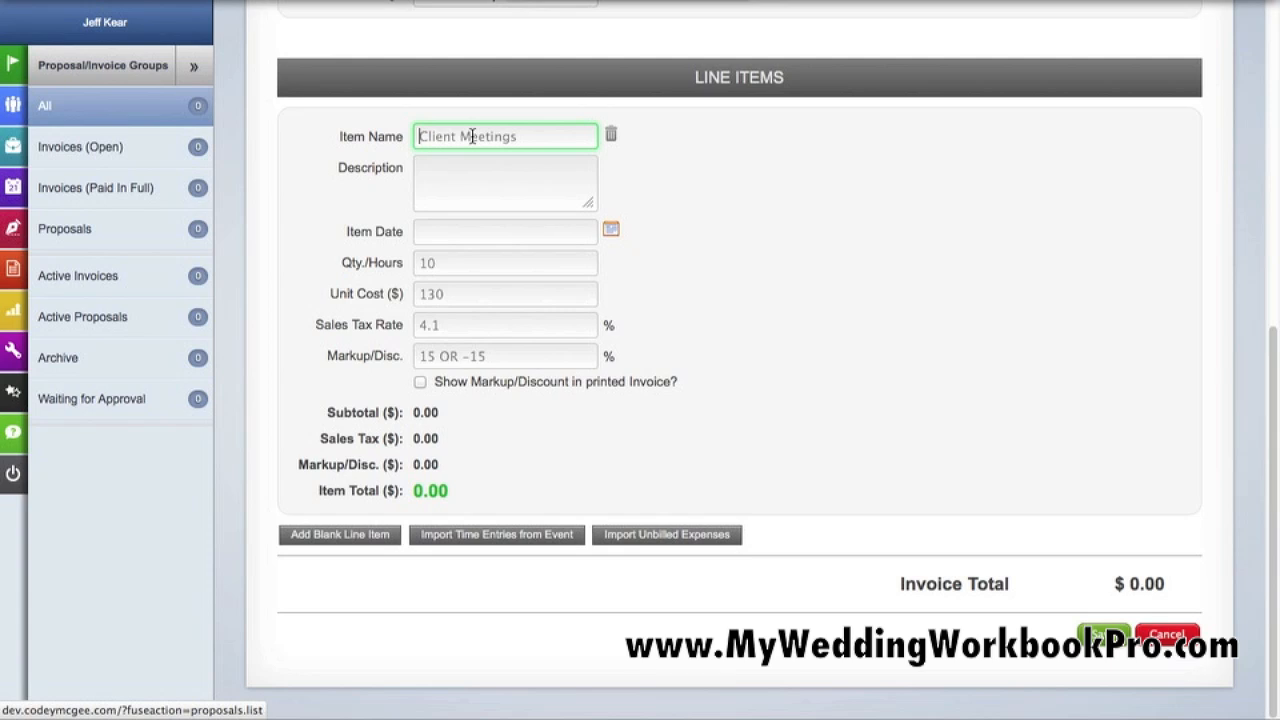
text(Final setup and on)
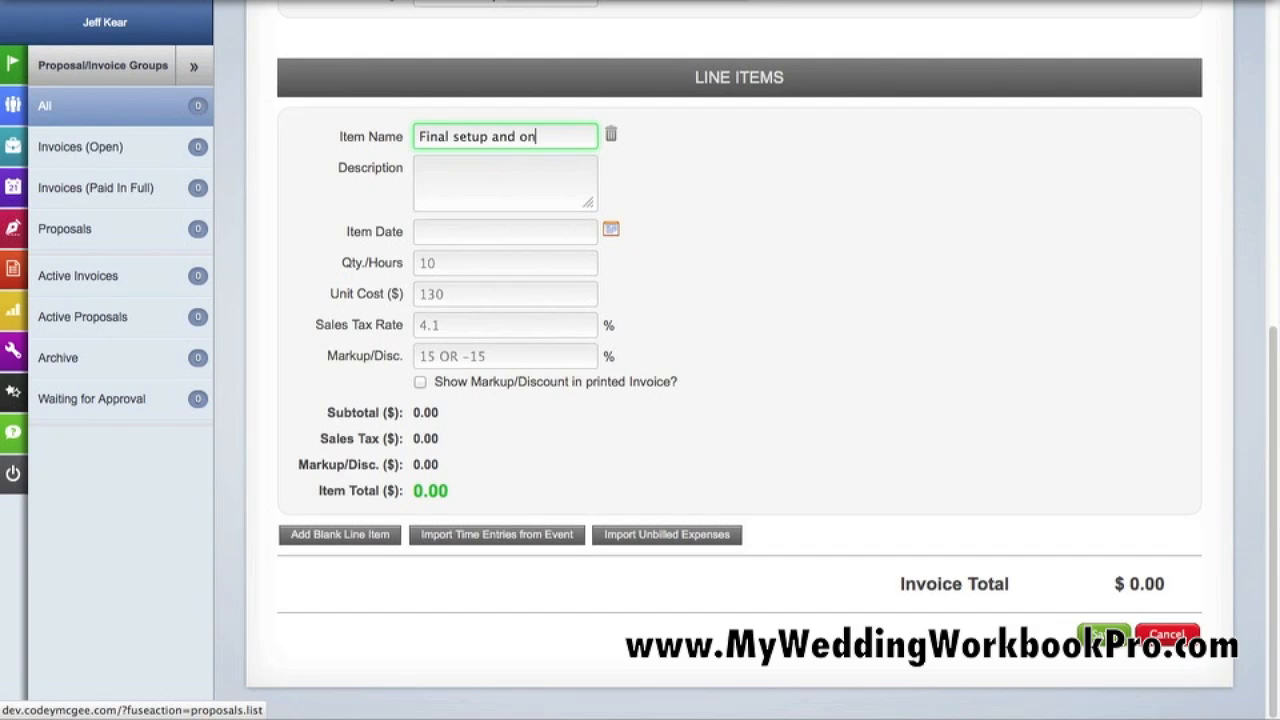
text(site coordination)
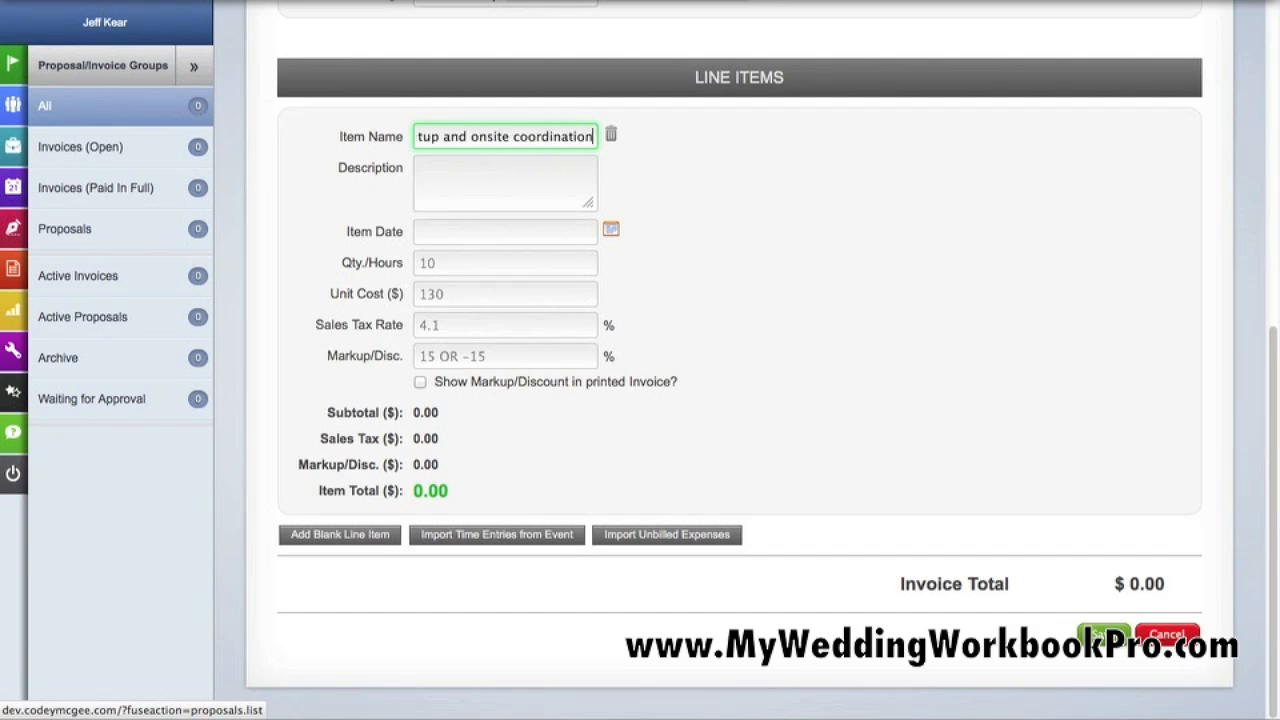
click(454, 174)
text(text here)
click(613, 233)
click(519, 381)
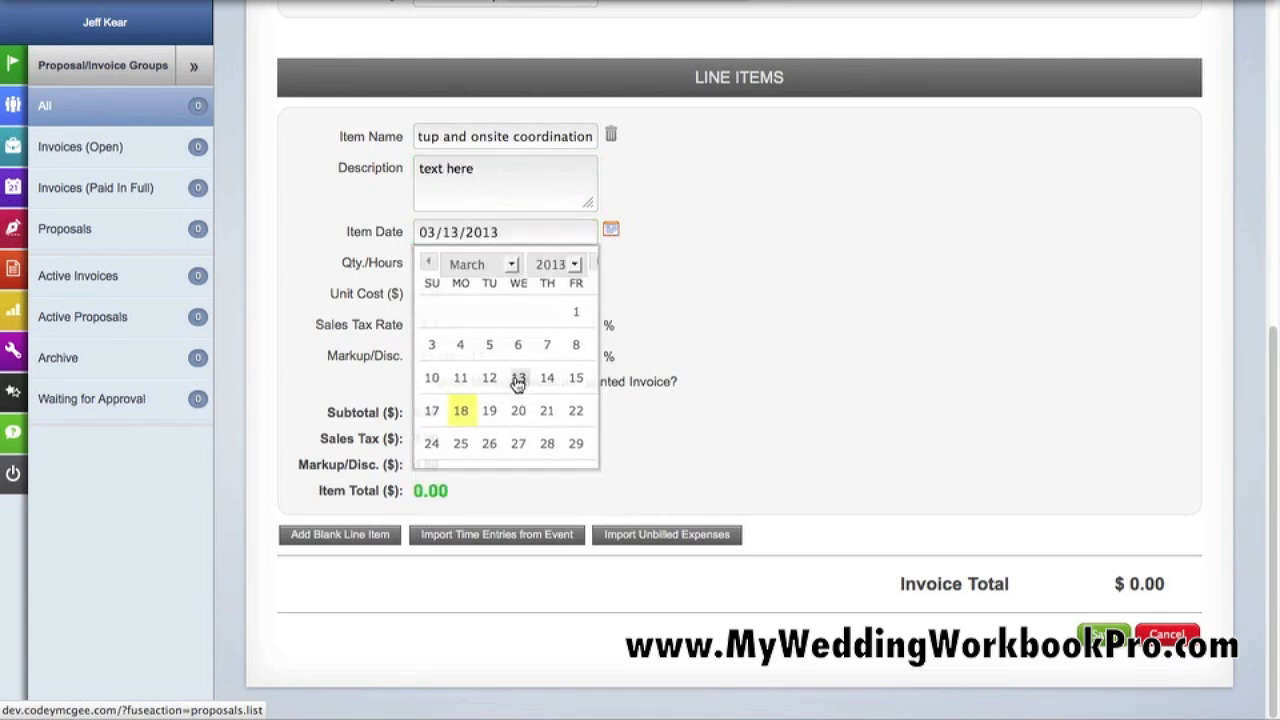
- Set the onsite coordination item to 13 hours at a unit cost of $65, leaving sales tax and markup blank
click(482, 266)
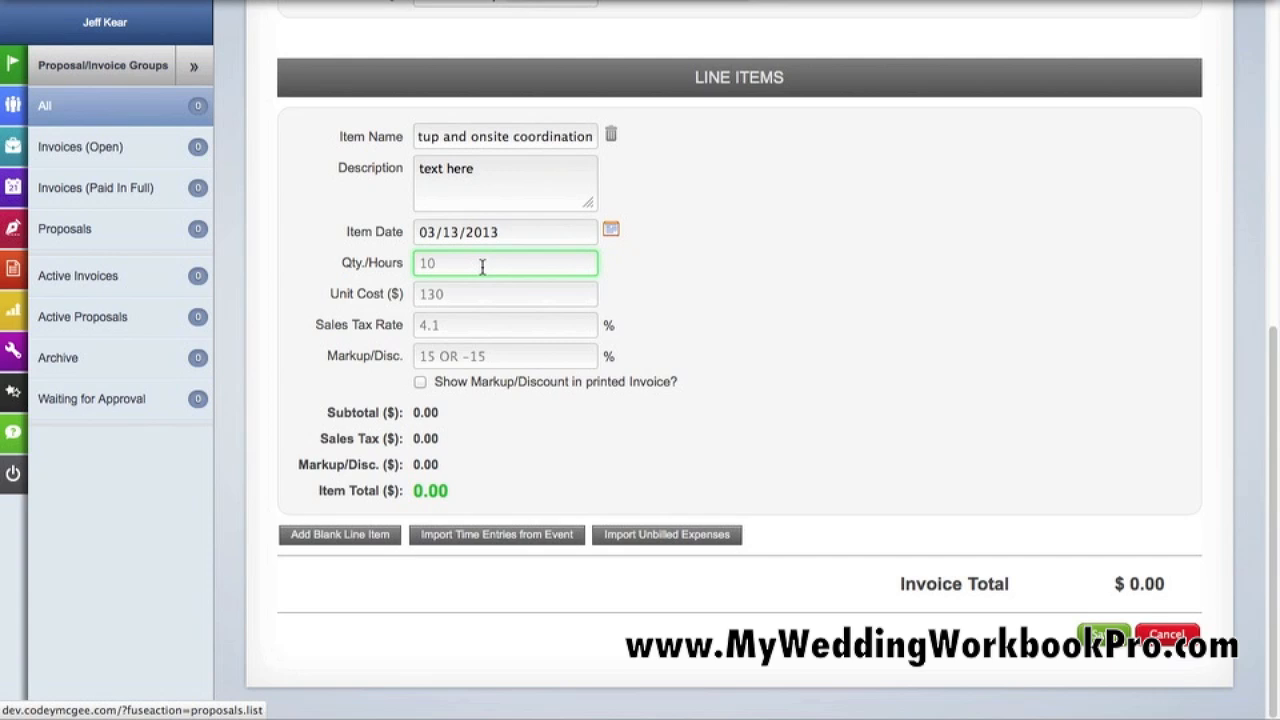
text(2)
click(469, 288)
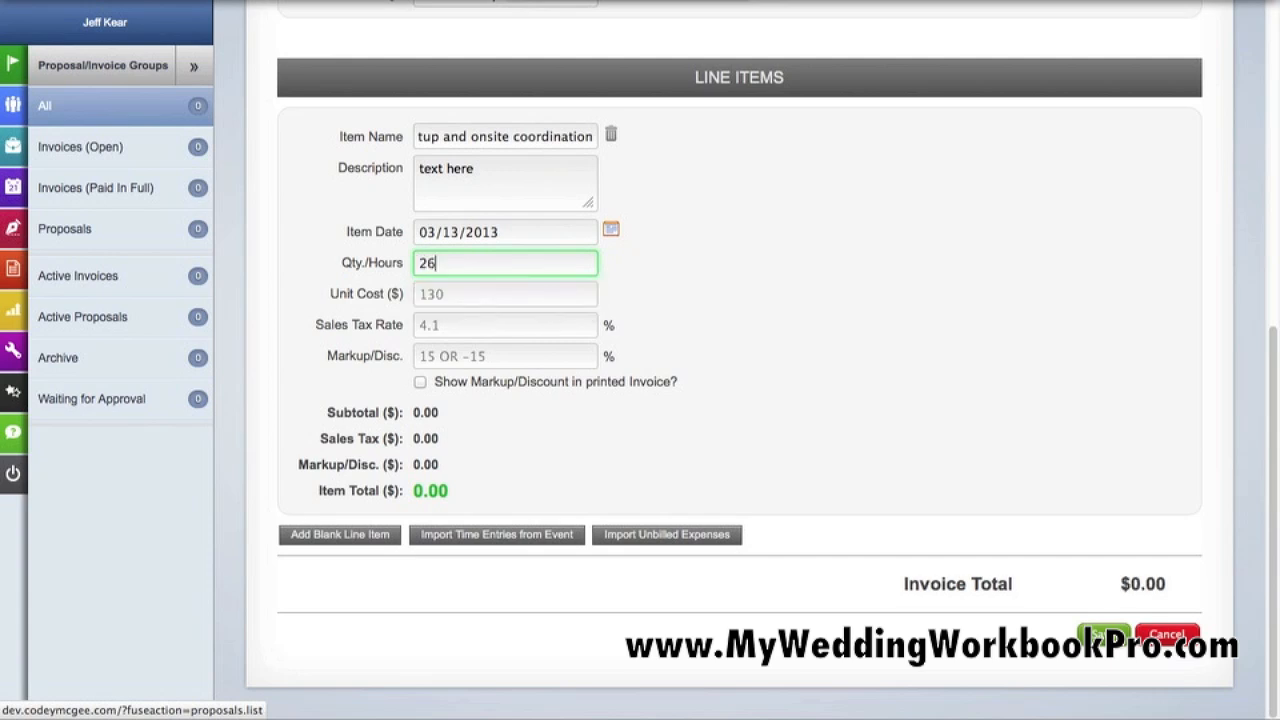
drag(451, 269, 379, 256)
text(13)
click(427, 293)
text(65)
click(434, 325)
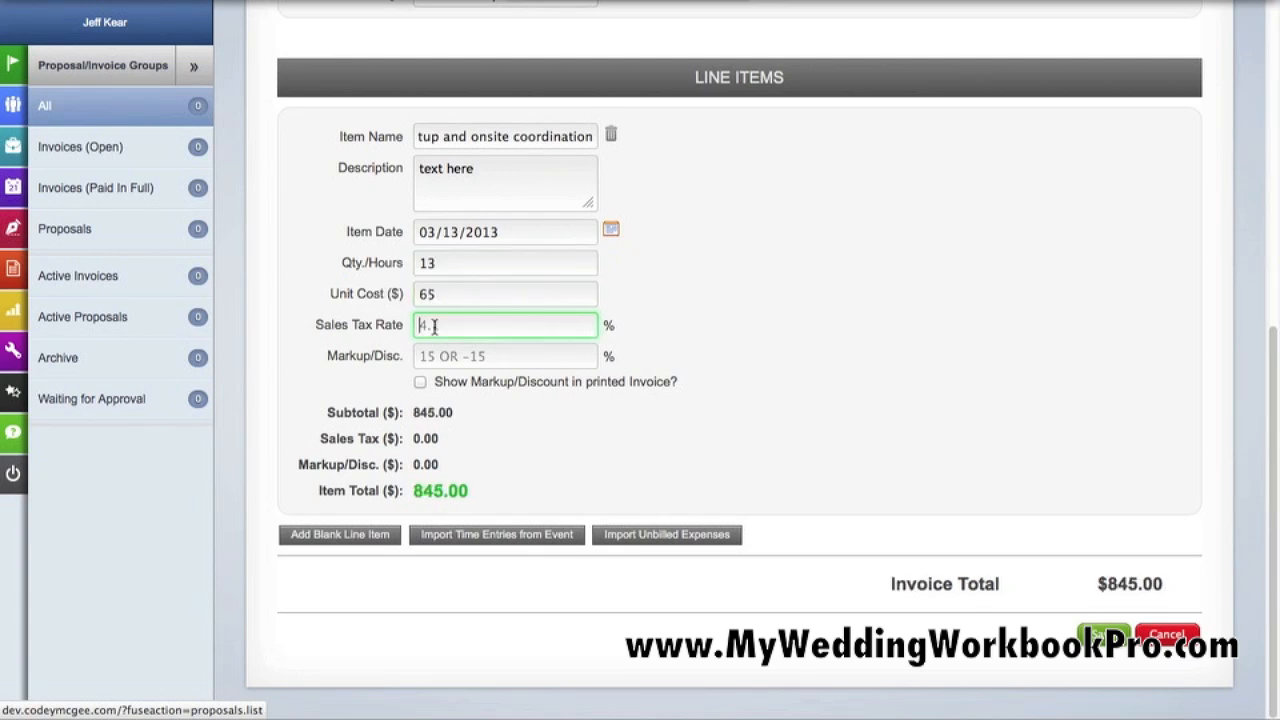
click(440, 357)
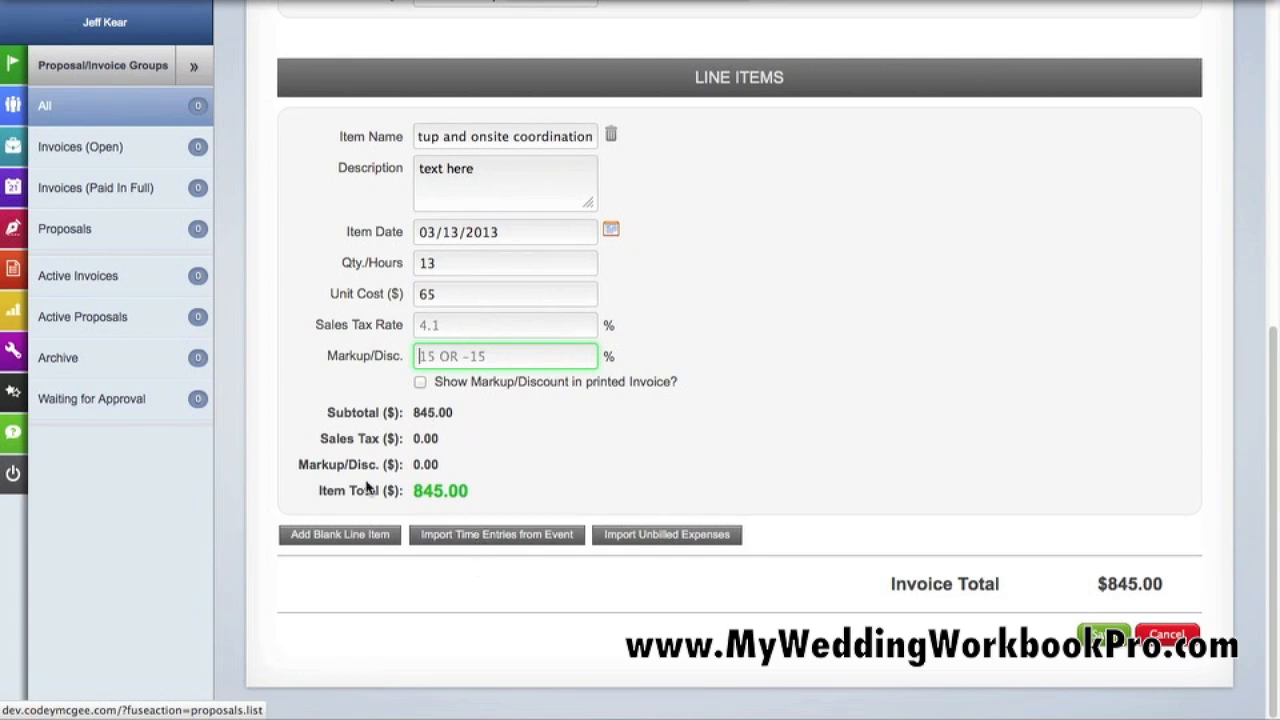
- Import the Jones Event's unbilled time entry "Collect info and pricing from vendors" as an invoice line item
click(455, 540)
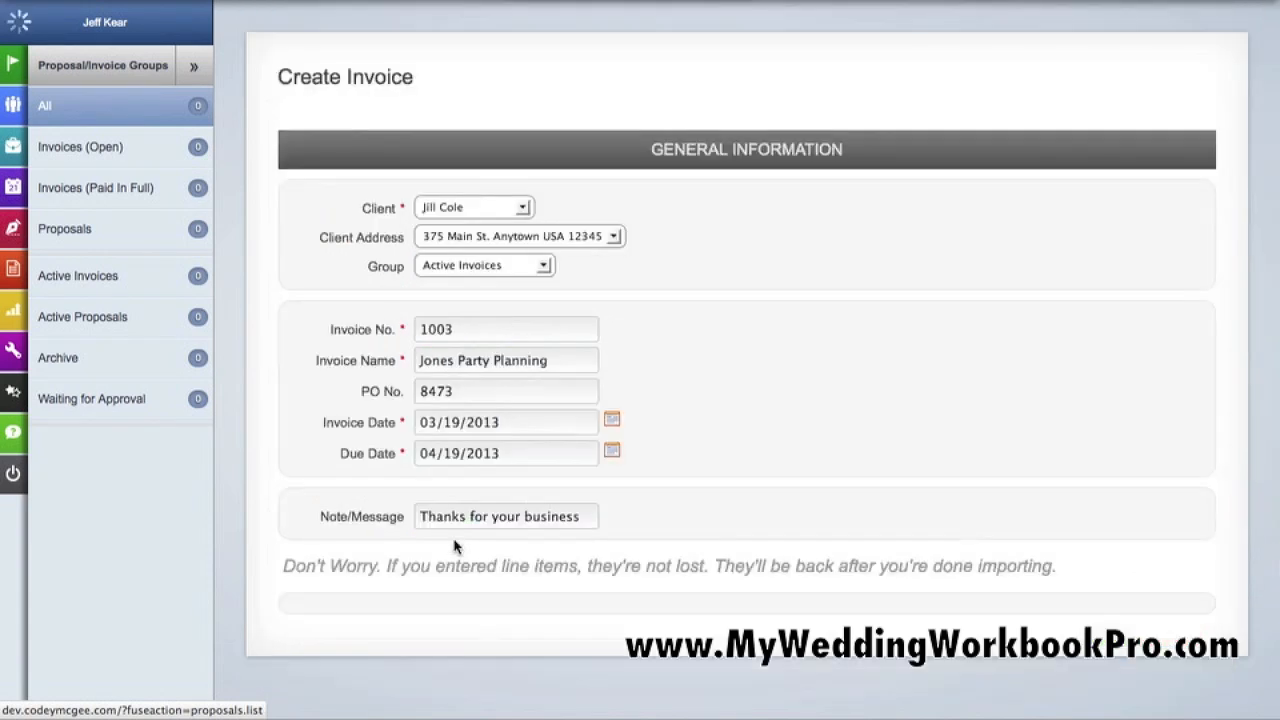
scroll(555, 477, down, 2)
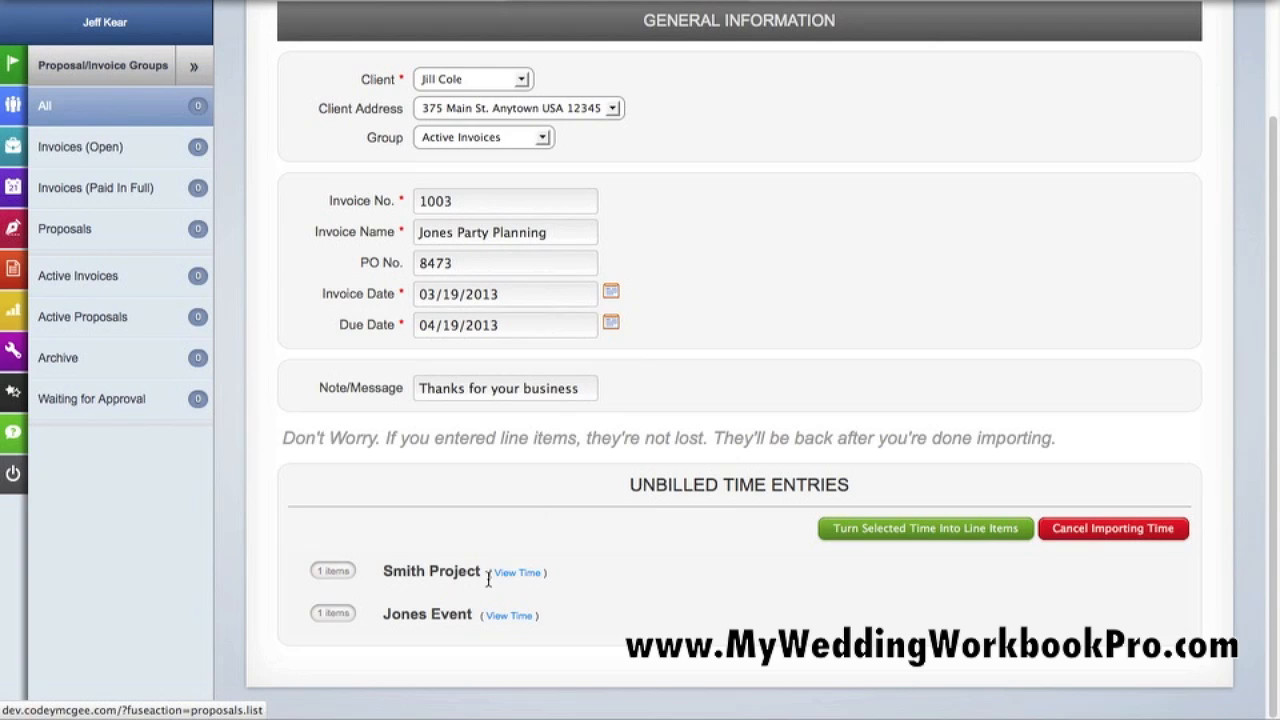
click(503, 616)
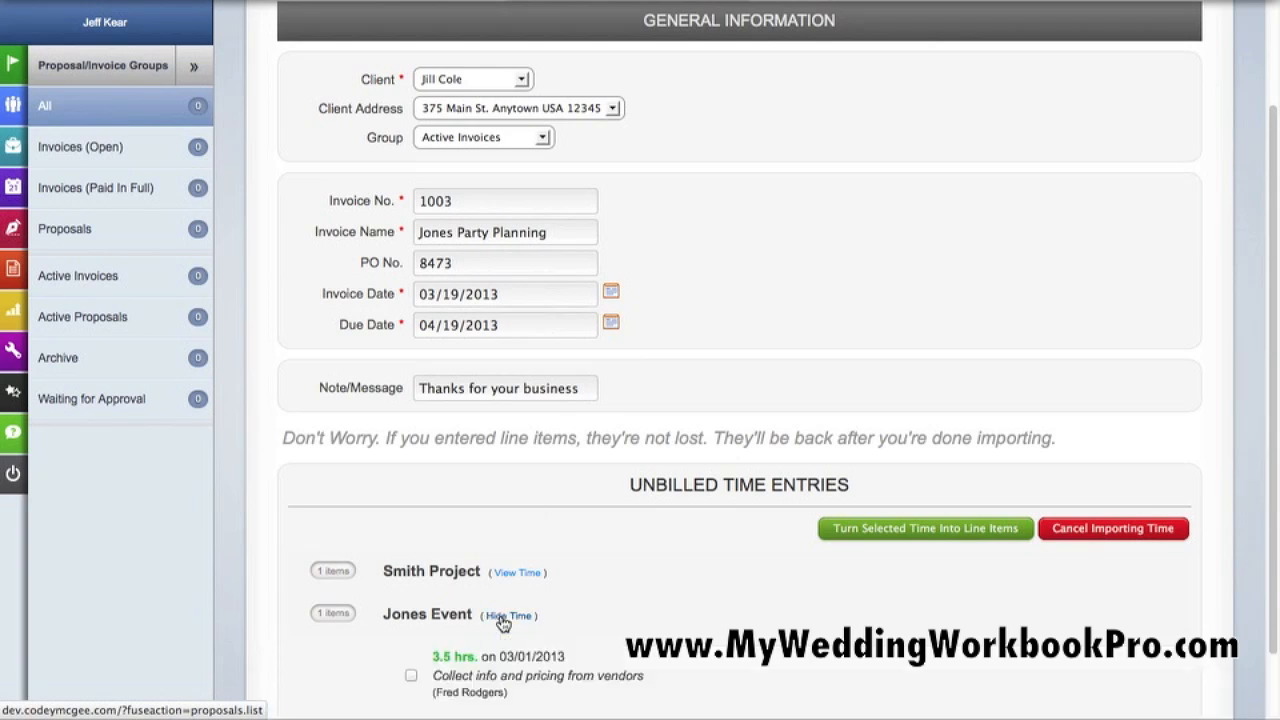
scroll(506, 650, down, 2)
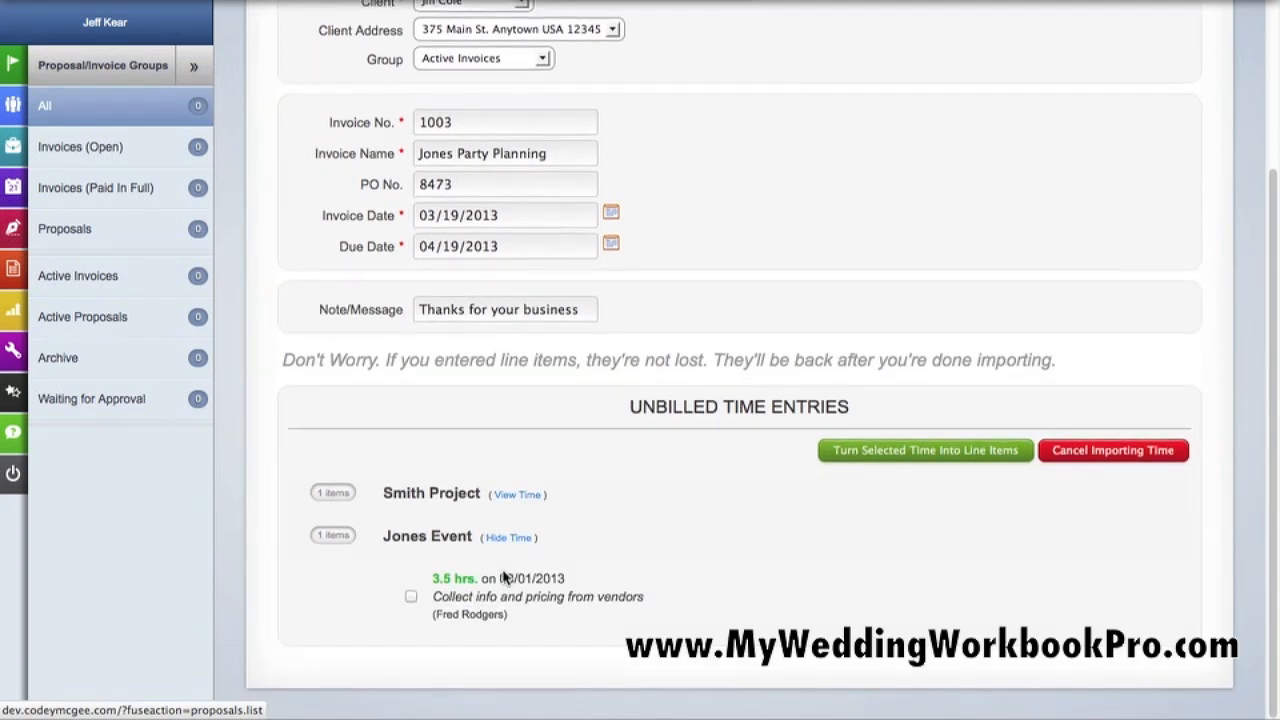
click(411, 597)
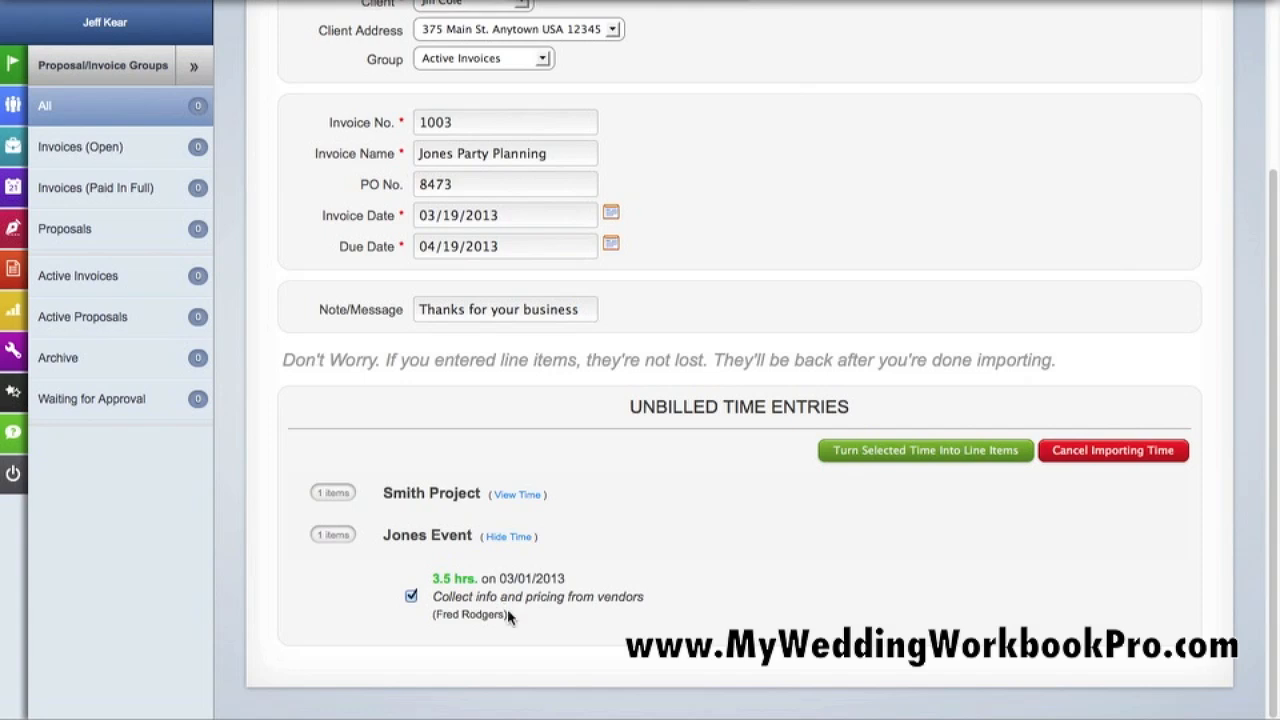
click(917, 455)
- Rename the imported time entry item as "Research" and set its unit cost to $75
scroll(588, 443, down, 10)
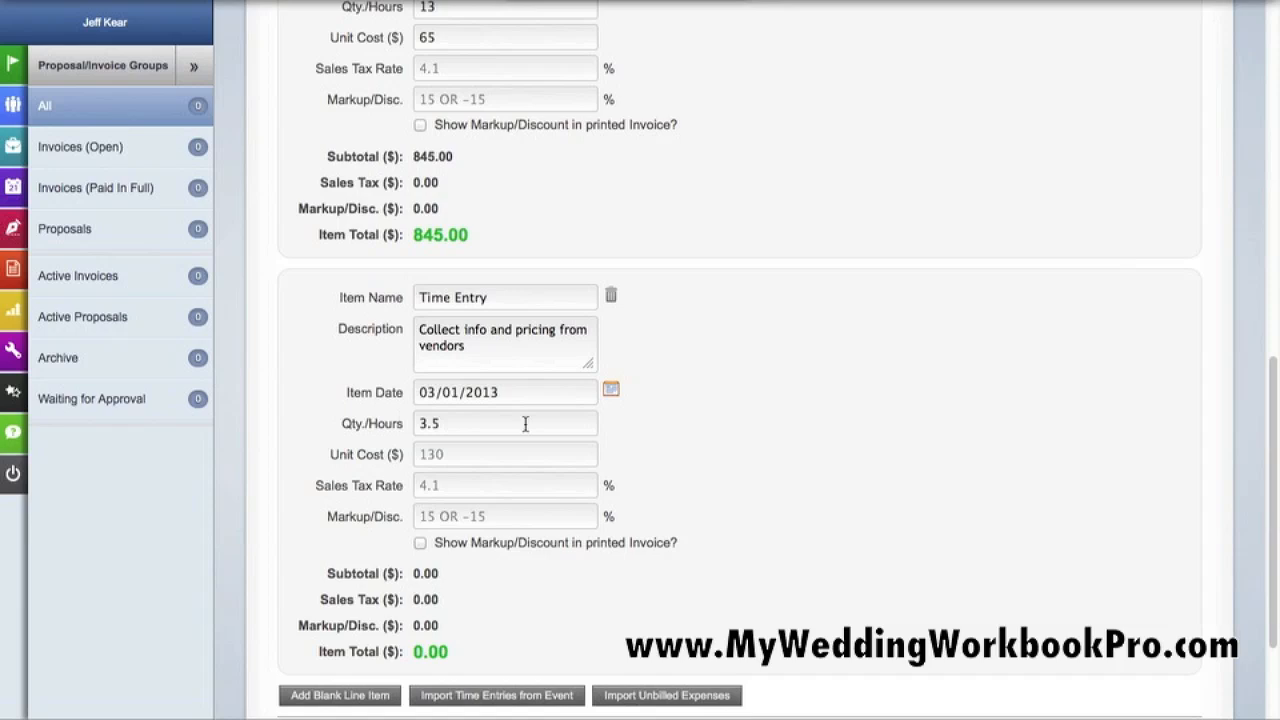
click(510, 298)
key(BackSpace)
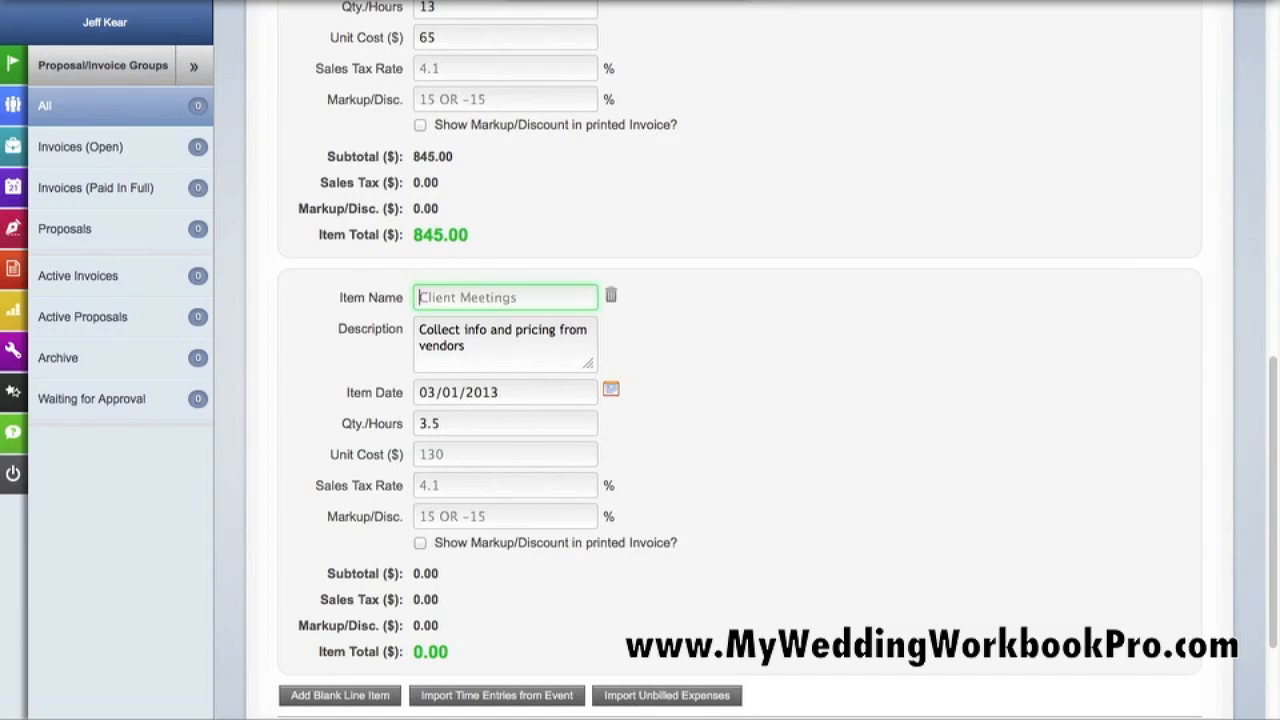
text(Research)
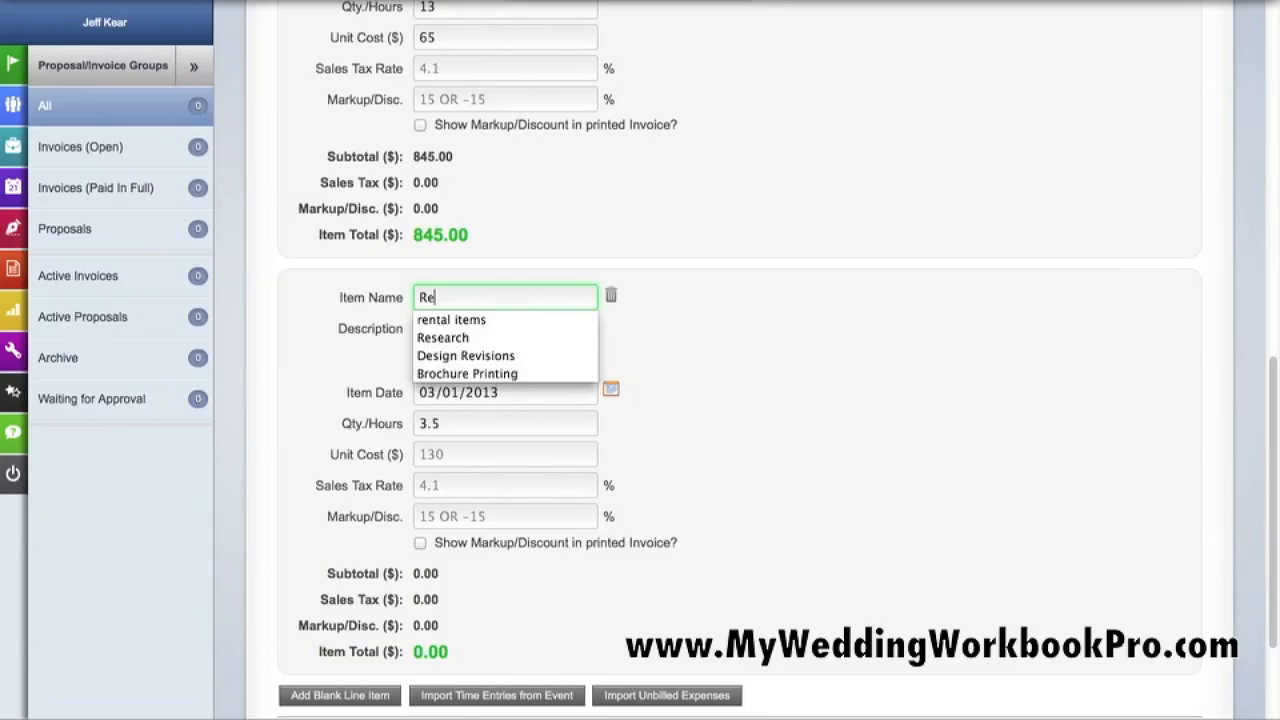
click(681, 374)
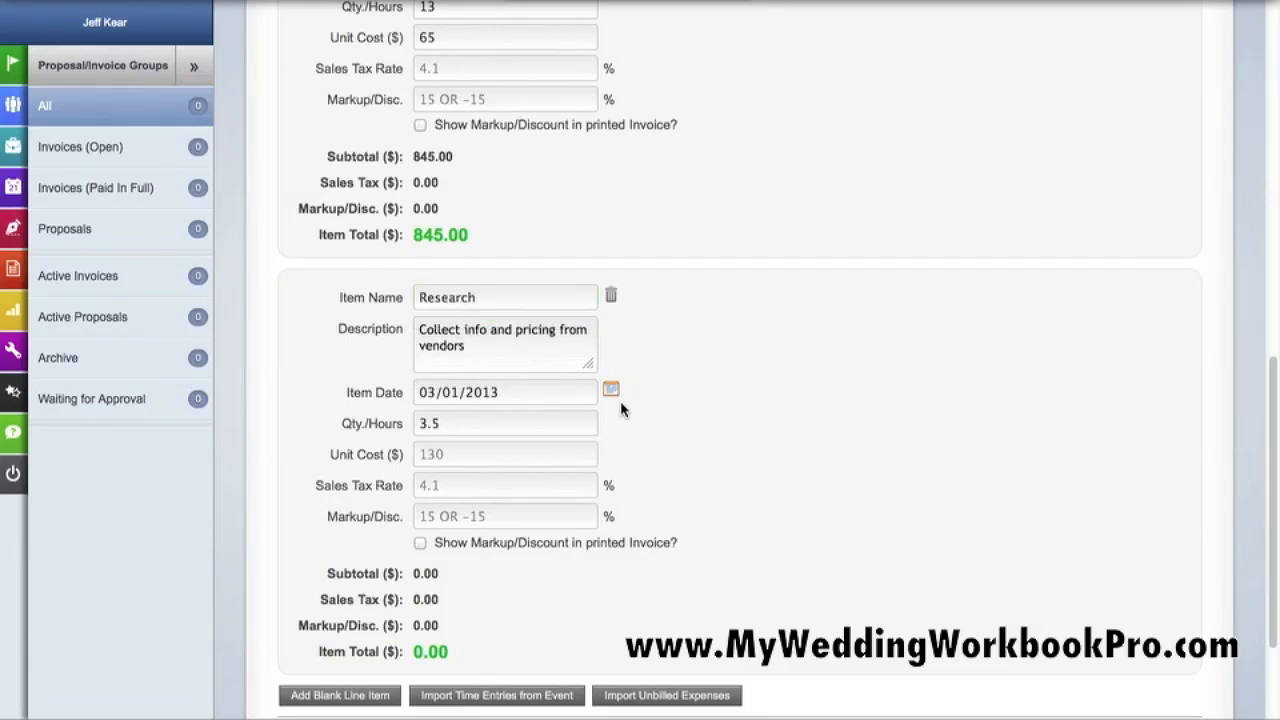
click(454, 456)
text(75)
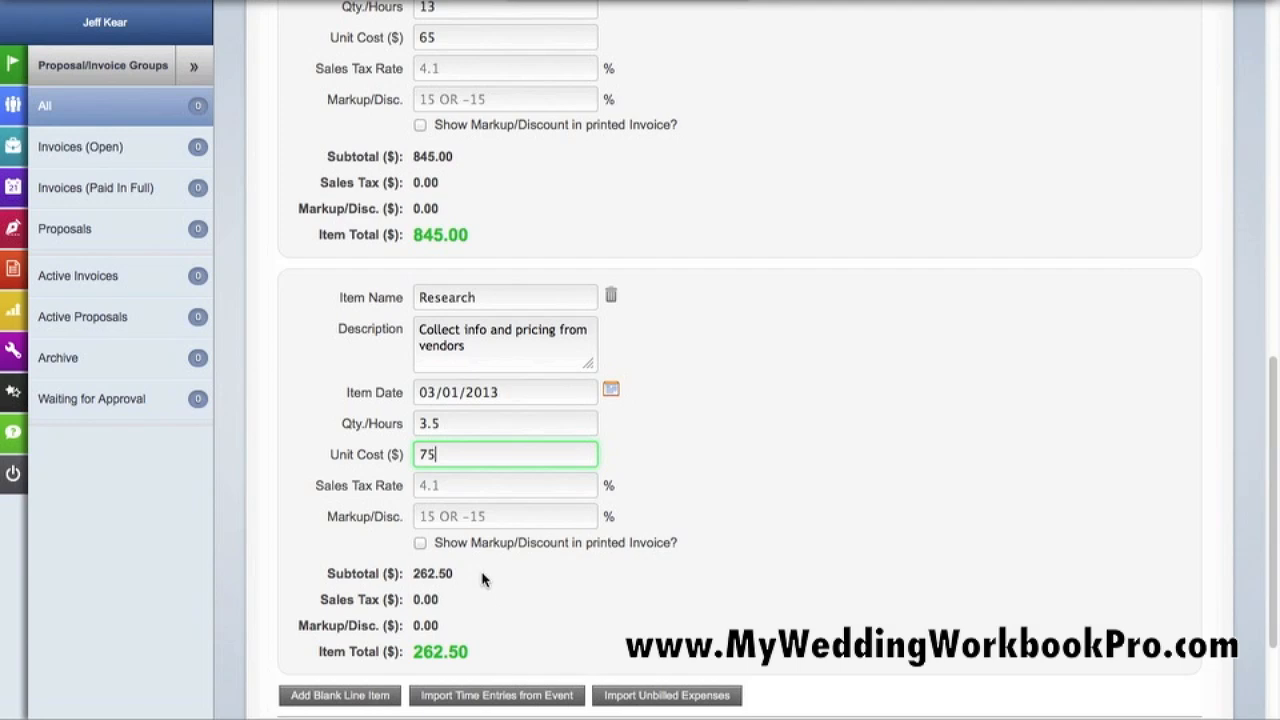
- Import the unbilled 03/18/2013 expense paid to Party Supply Co. as an invoice line item
scroll(484, 576, down, 1)
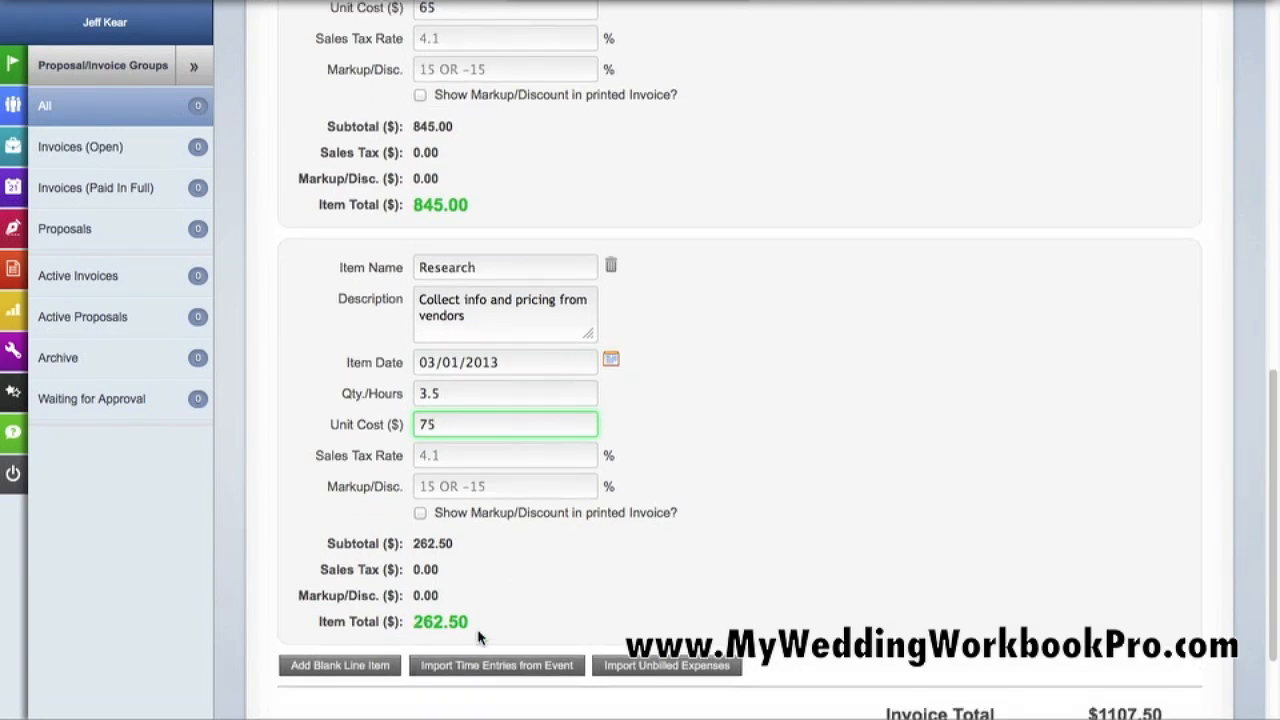
click(705, 667)
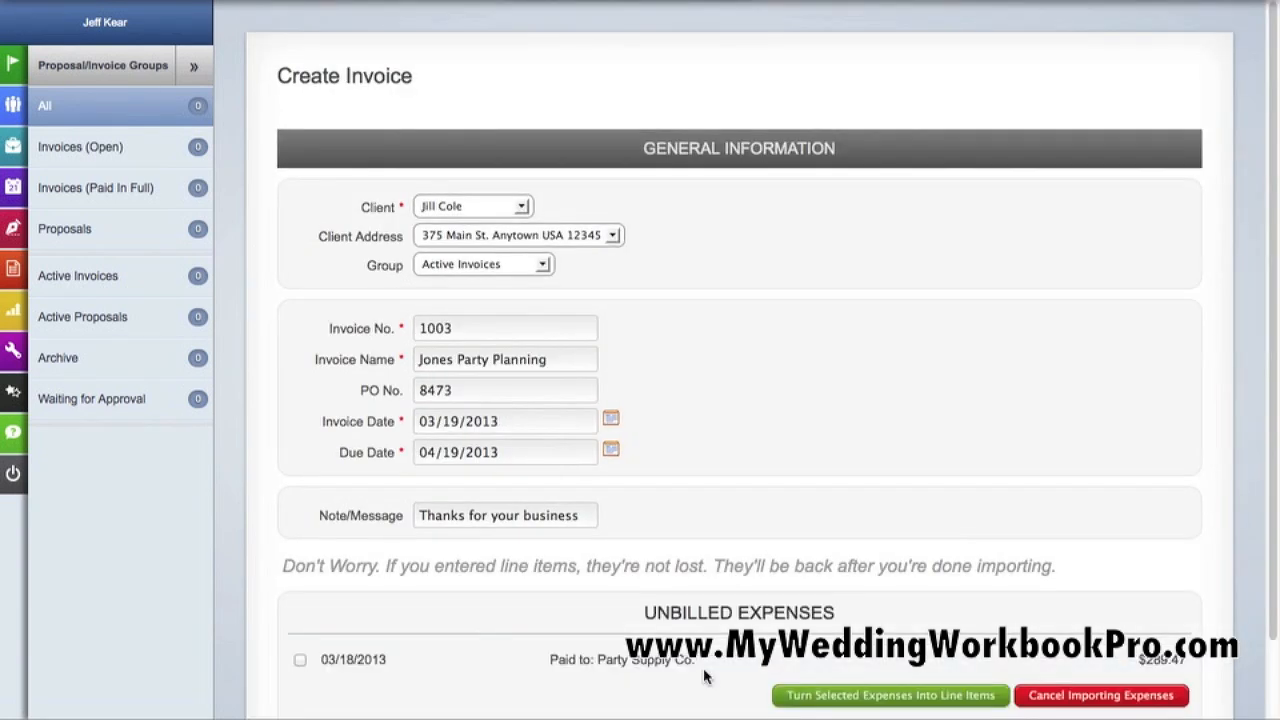
scroll(706, 670, down, 2)
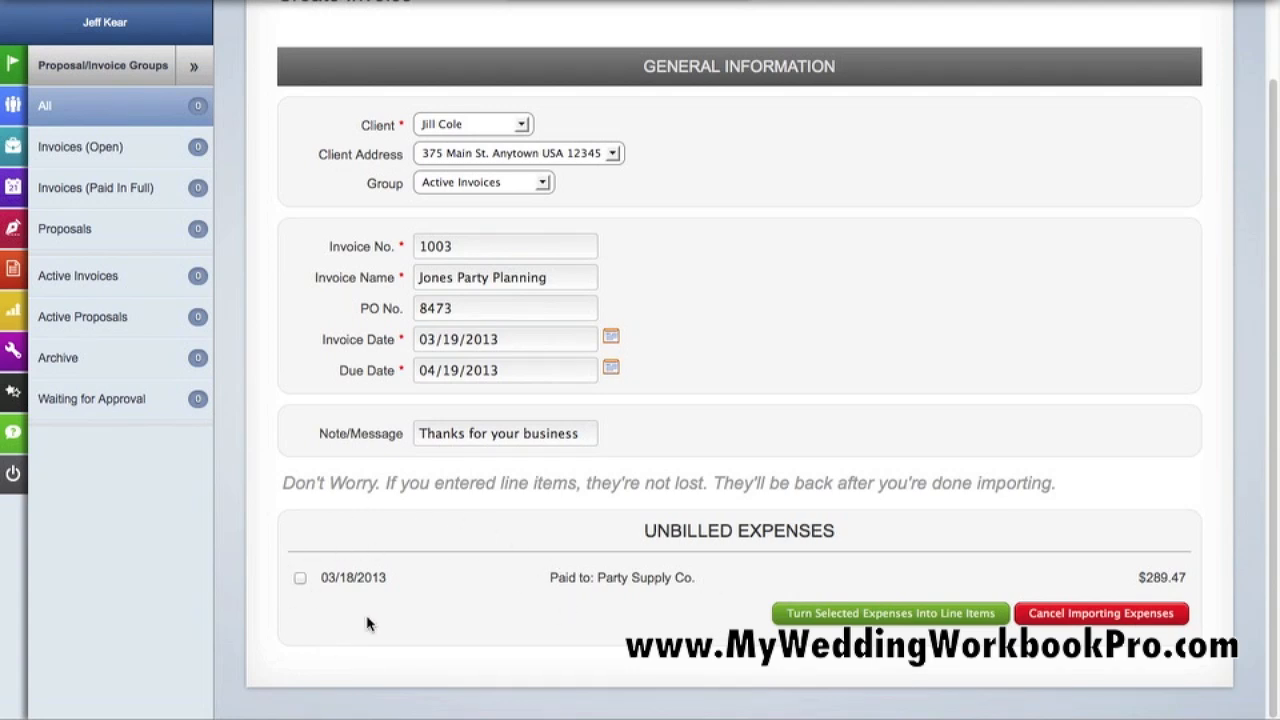
click(299, 578)
click(830, 613)
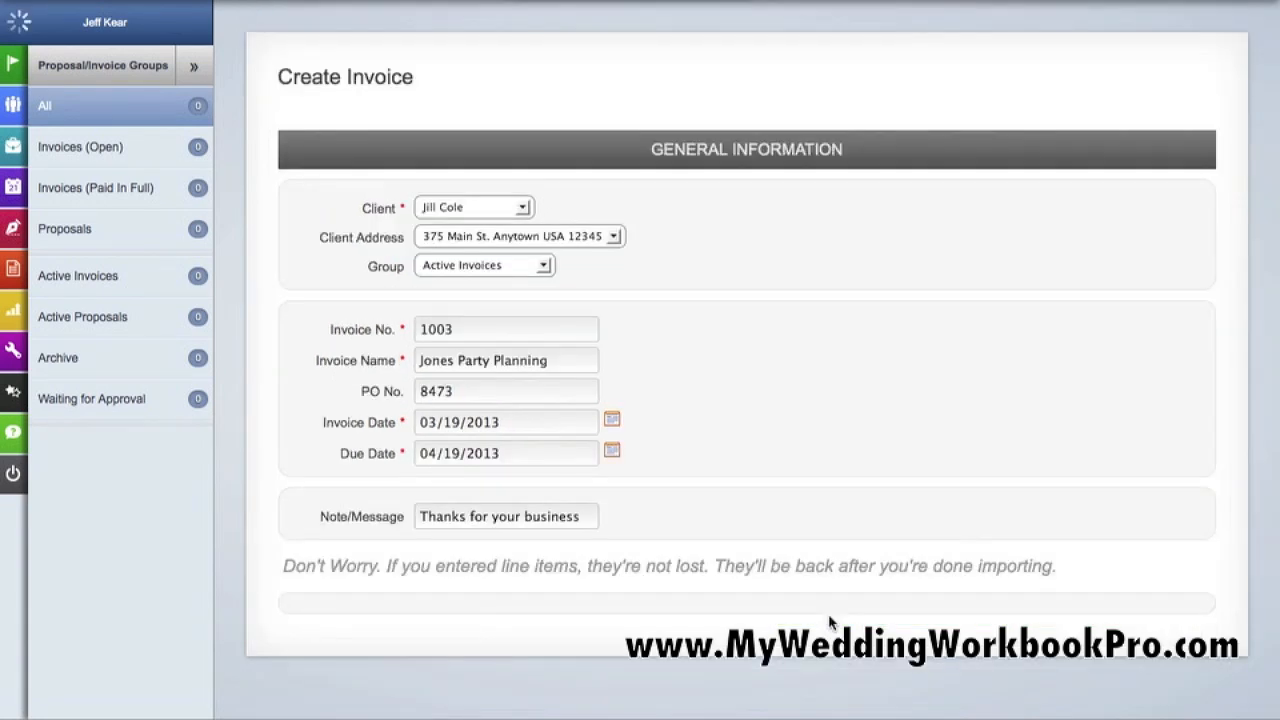
- Describe the Party Supply Co. line item as "Decorations for event"
scroll(643, 527, down, 5)
scroll(643, 527, down, 10)
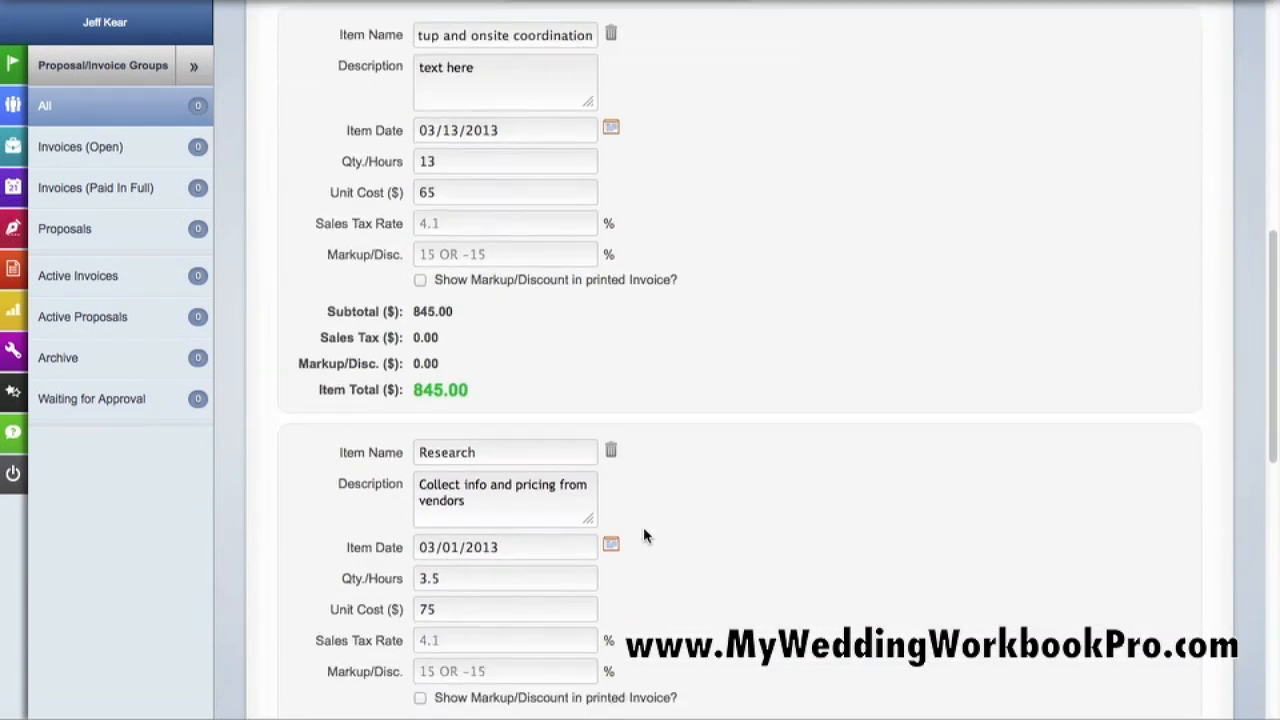
click(488, 168)
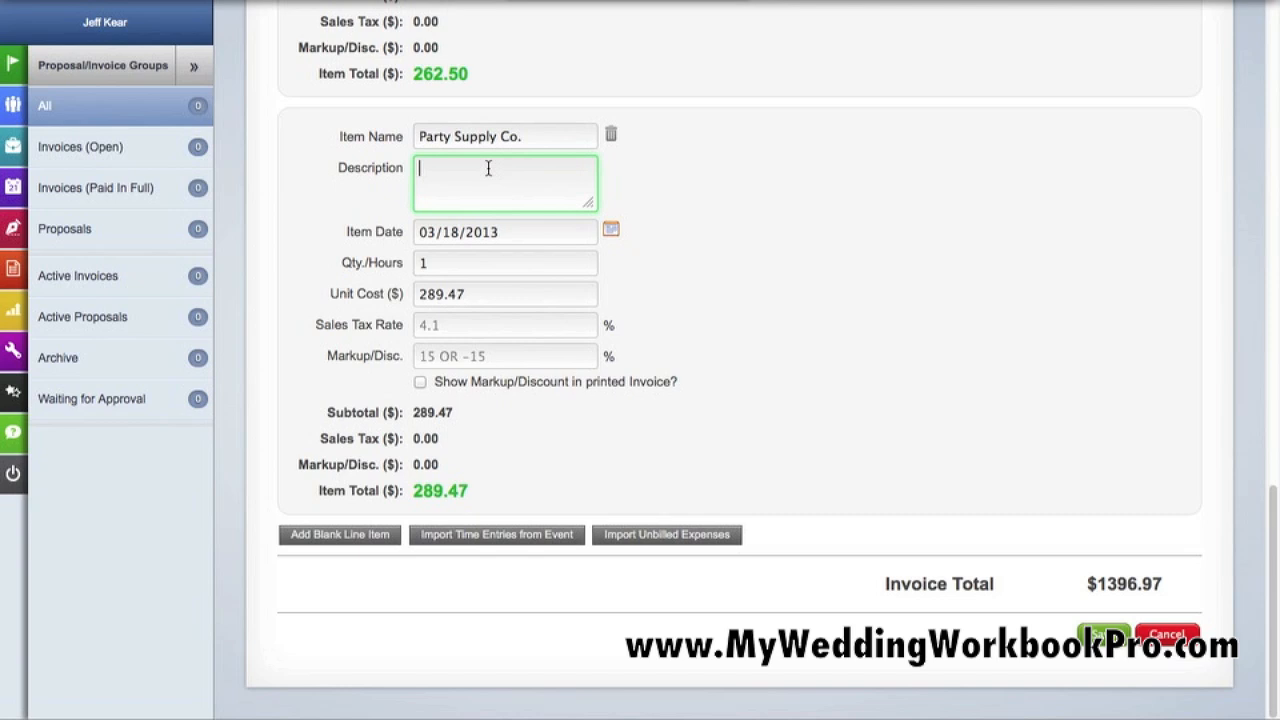
text(Decorations for eve)
key(BackSpace)
text(ven)
- Set the Party Supply Co. item's sales tax rate to 5.3% and markup to 20%, and save the invoice
click(456, 324)
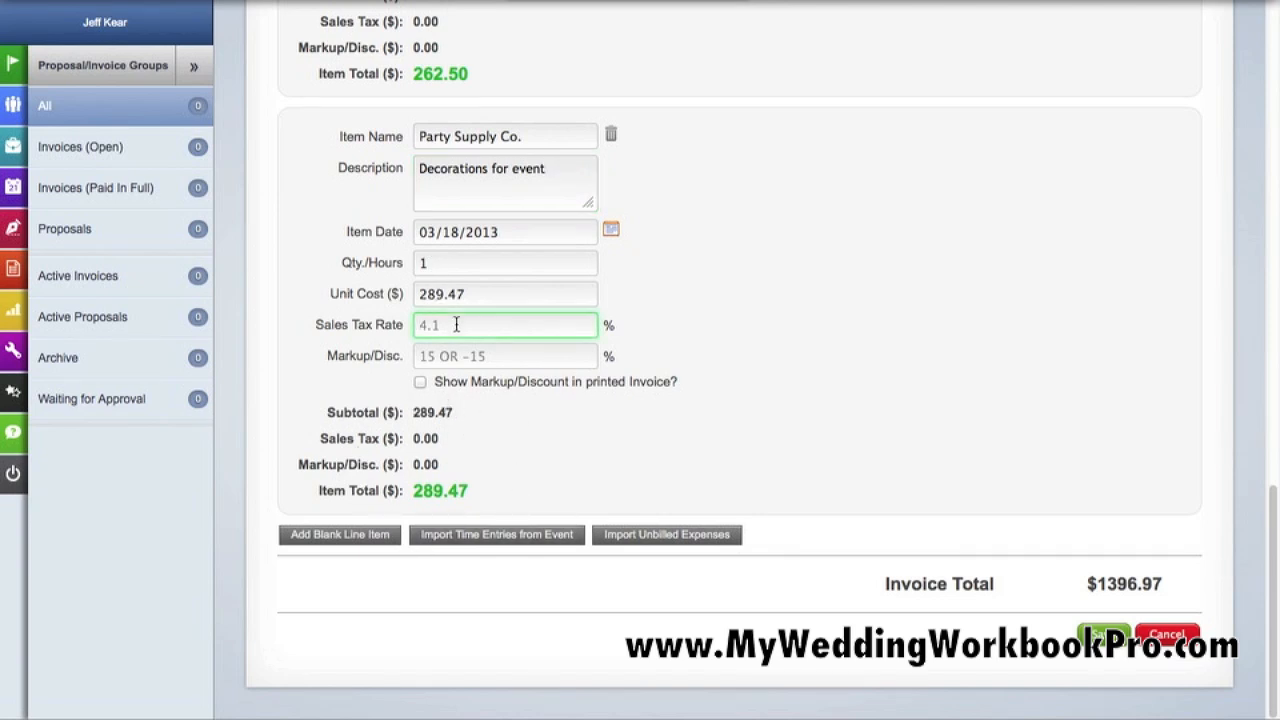
text(5.3)
click(456, 355)
text(20)
click(495, 416)
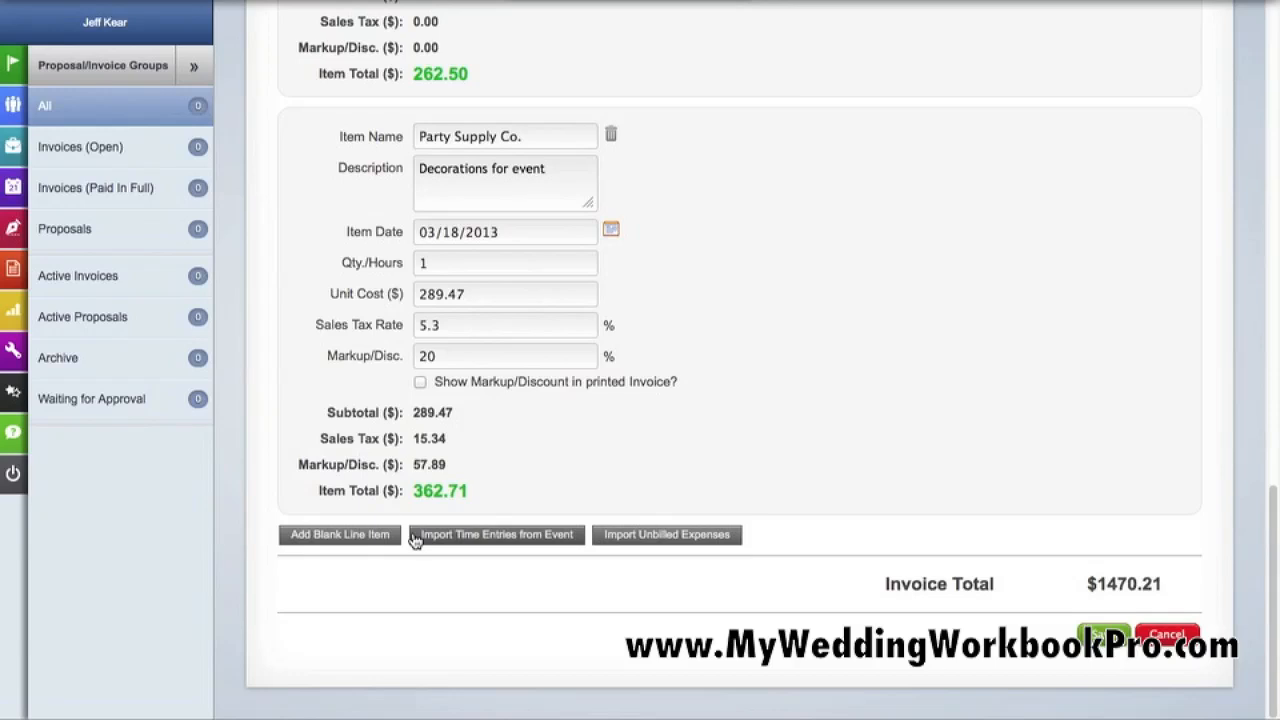
click(1104, 636)
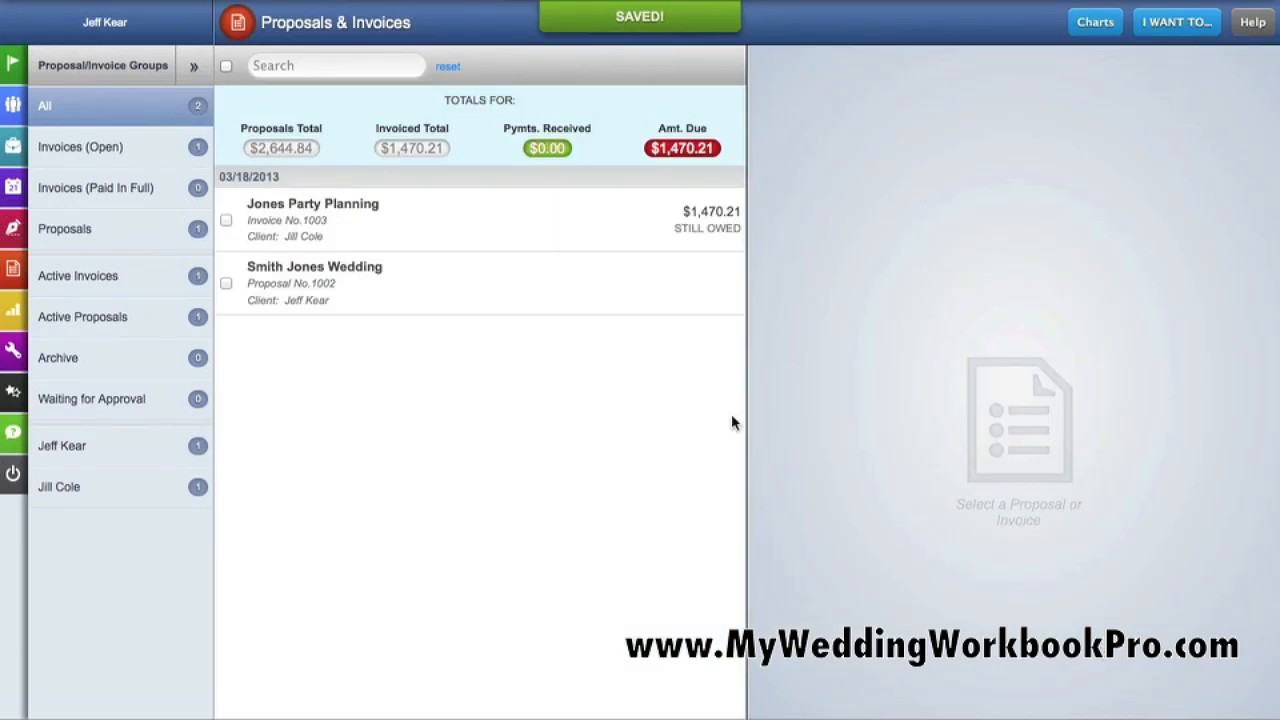
- Start a payment for the Jones Party Planning invoice with the amount 400.50 and the reference "deposit"
click(307, 226)
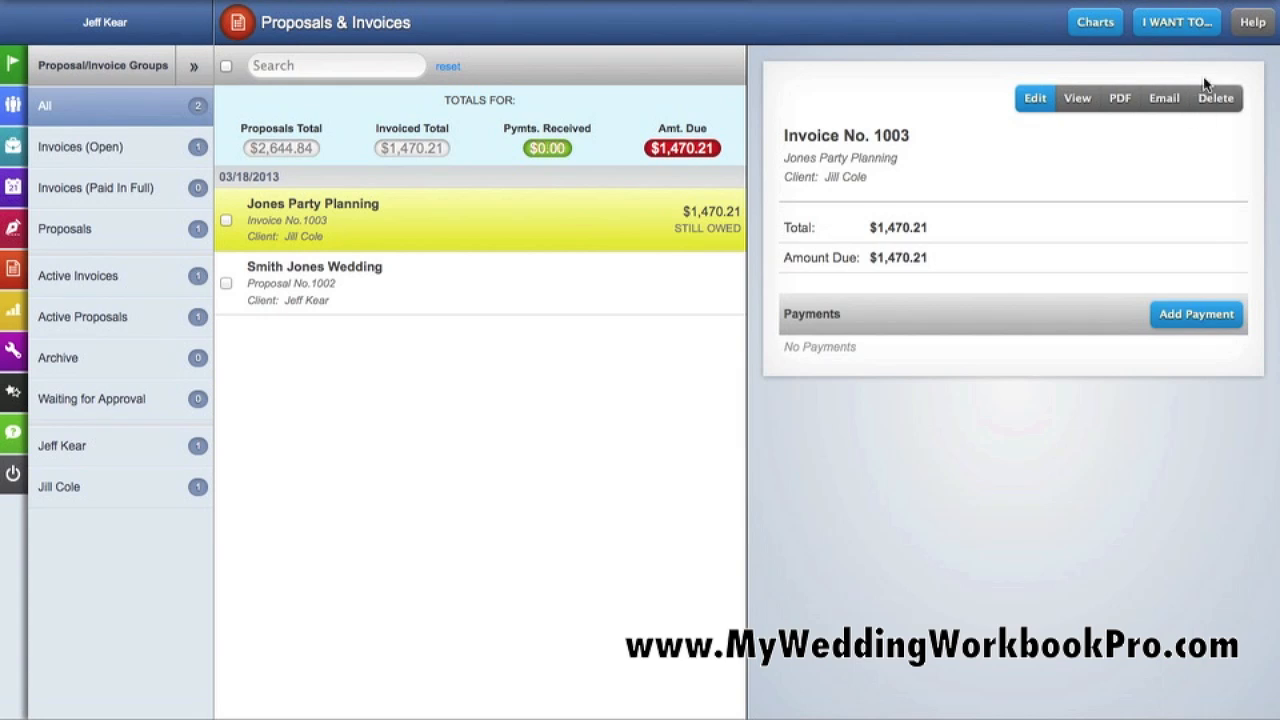
click(1192, 322)
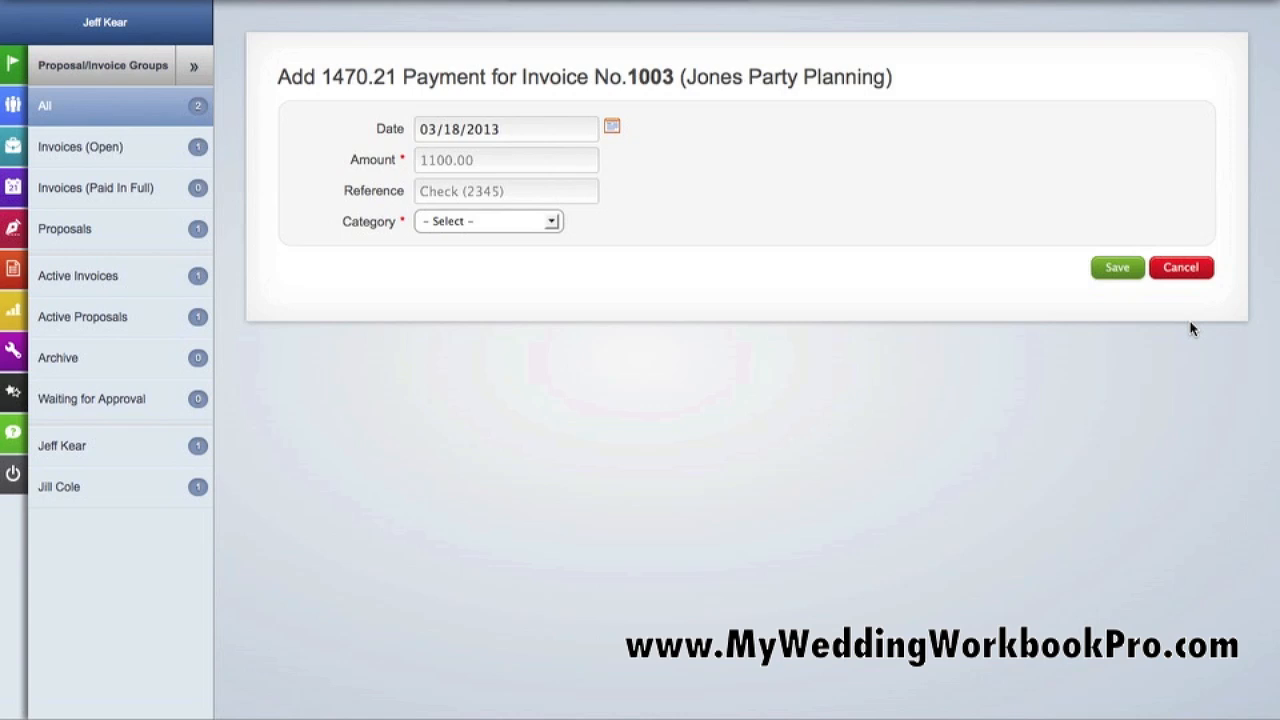
click(514, 163)
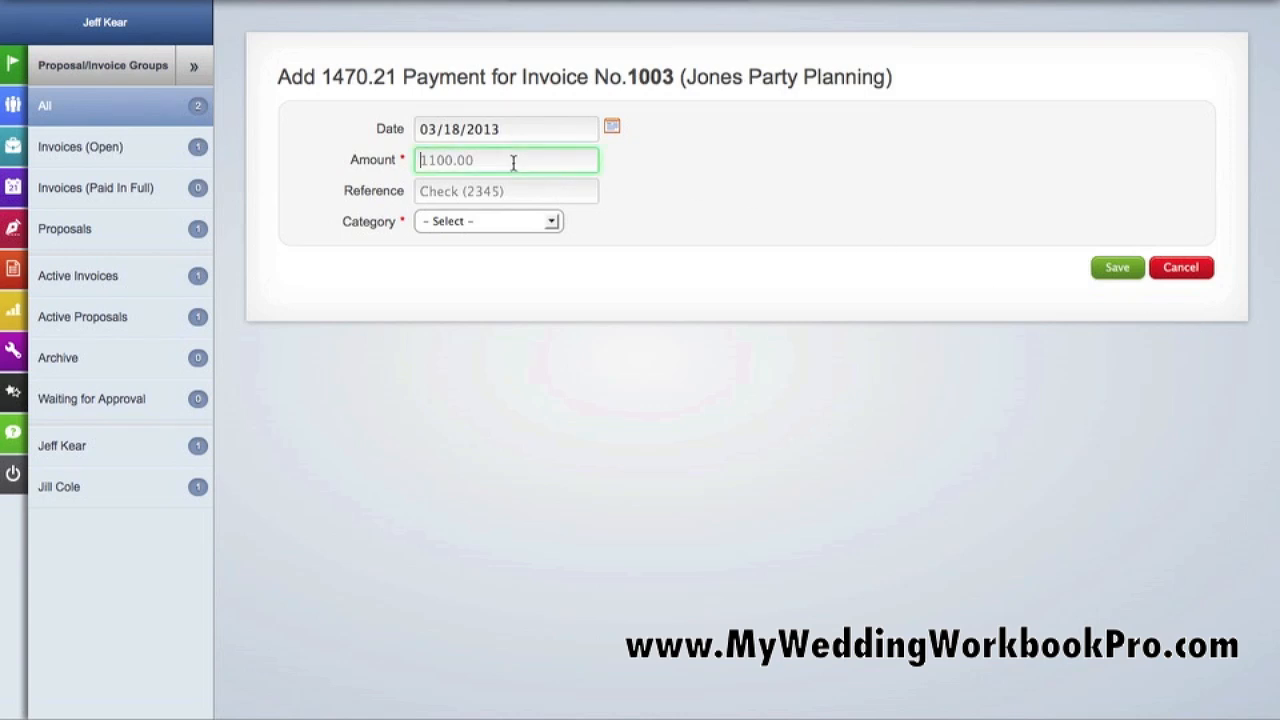
text(400.50)
key(Tab)
text(depos)
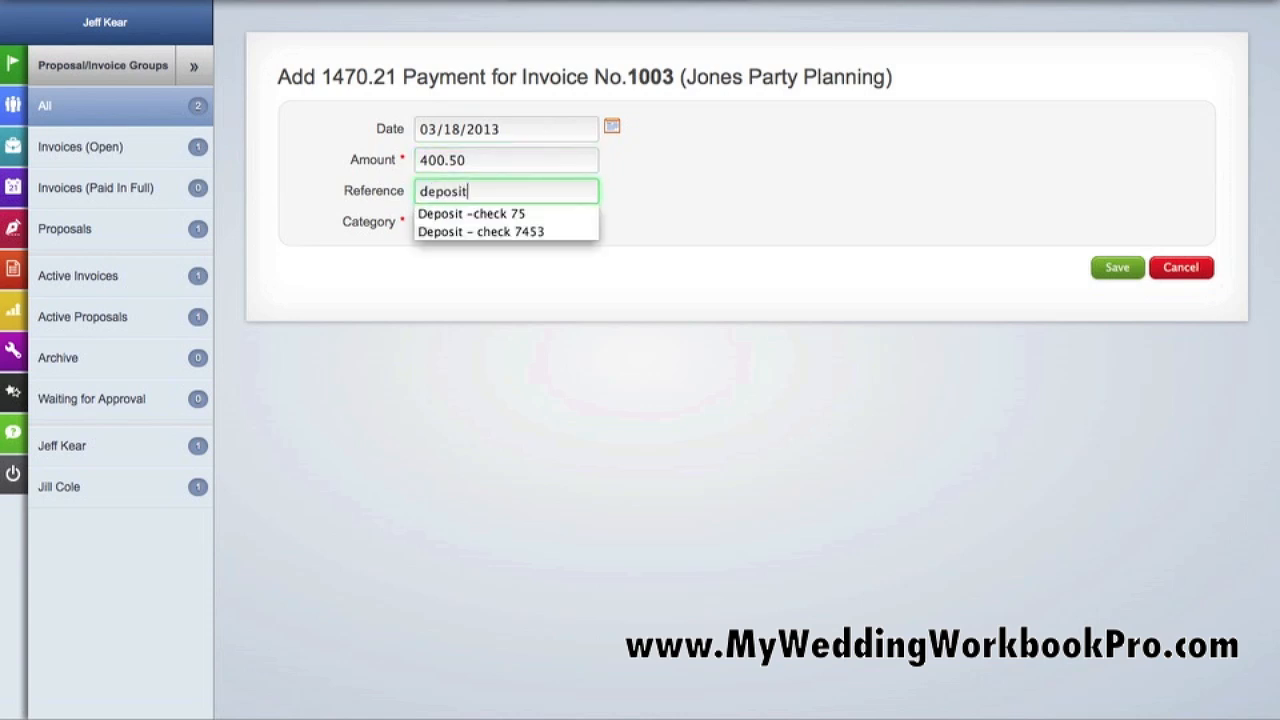
click(959, 273)
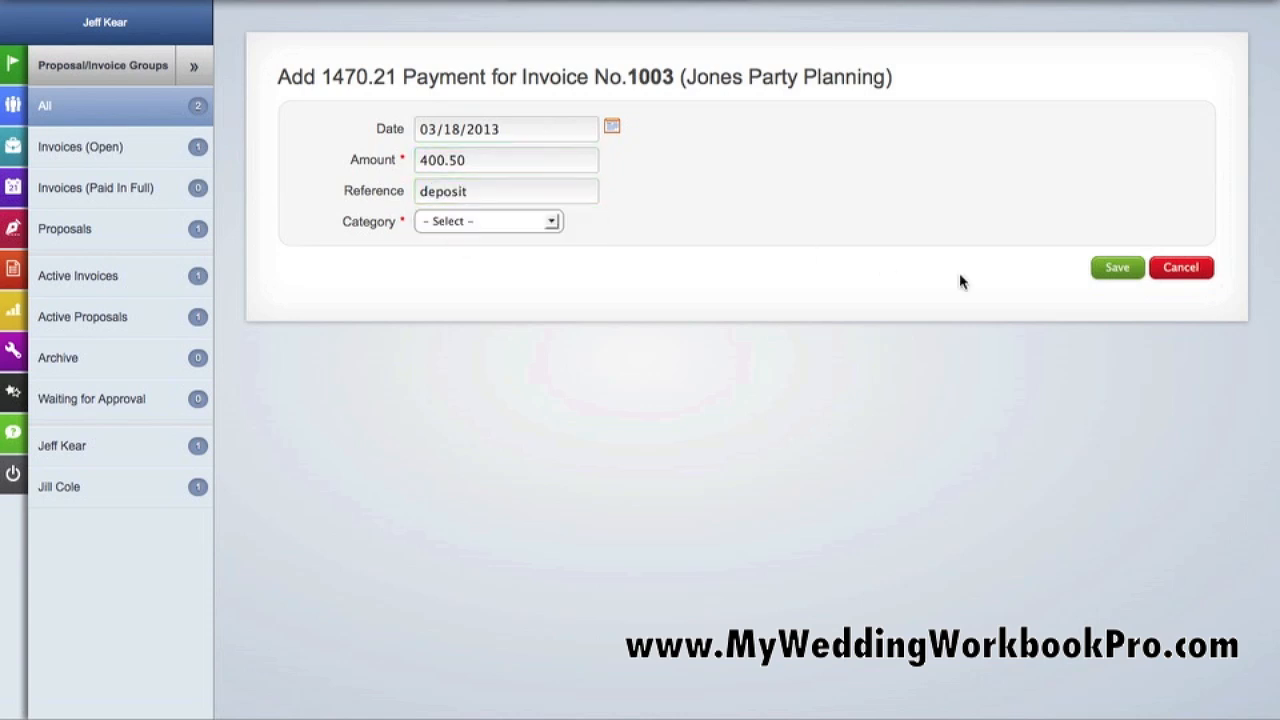
- Assign the payment to the Services category and save it
click(551, 224)
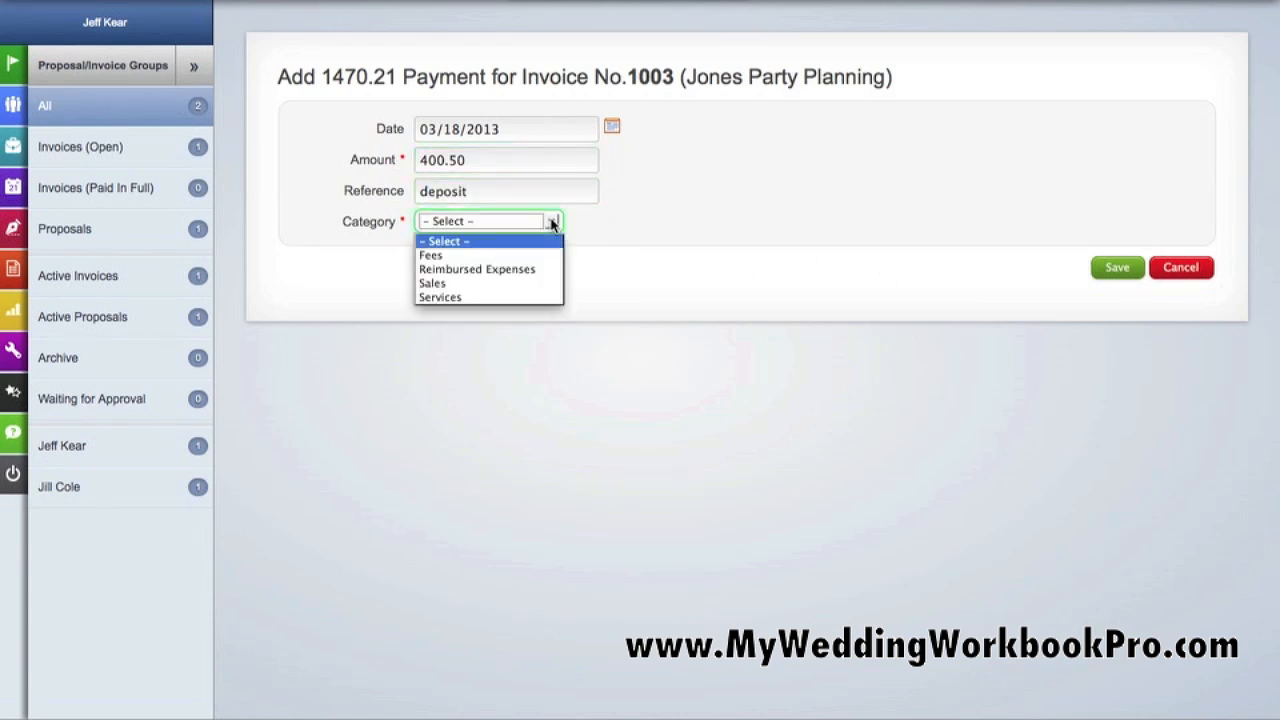
click(548, 297)
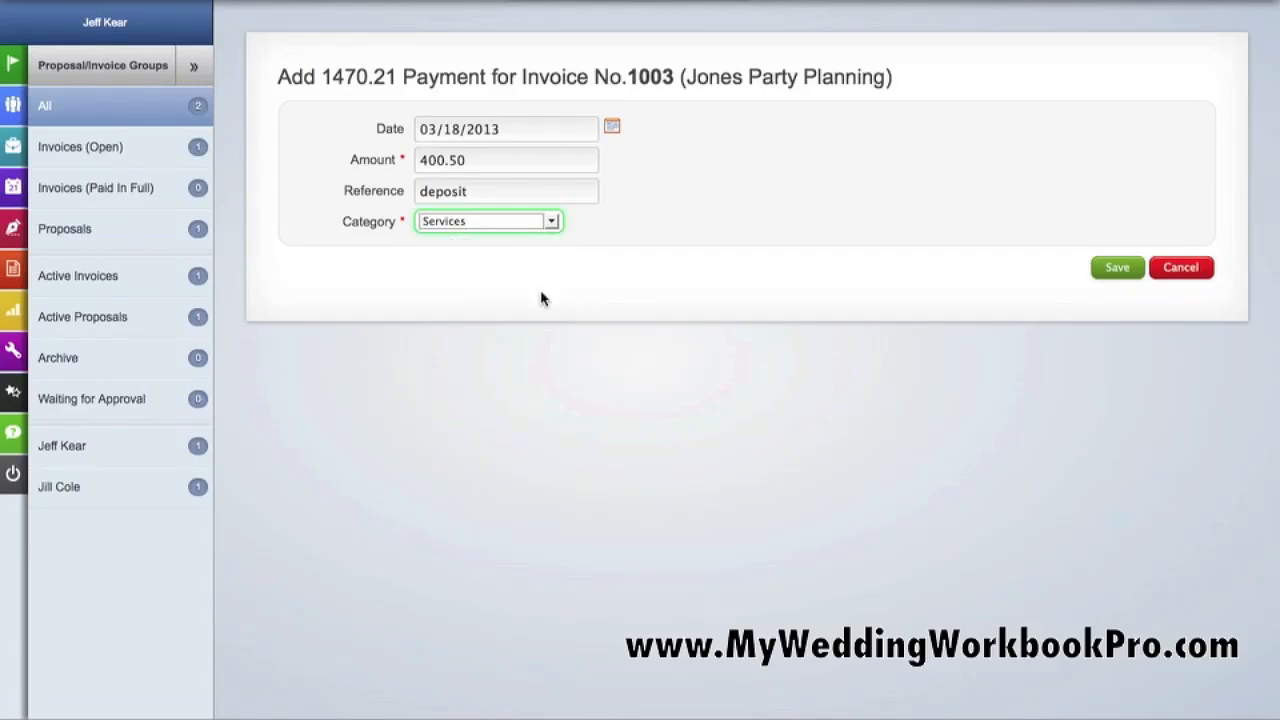
click(1117, 268)
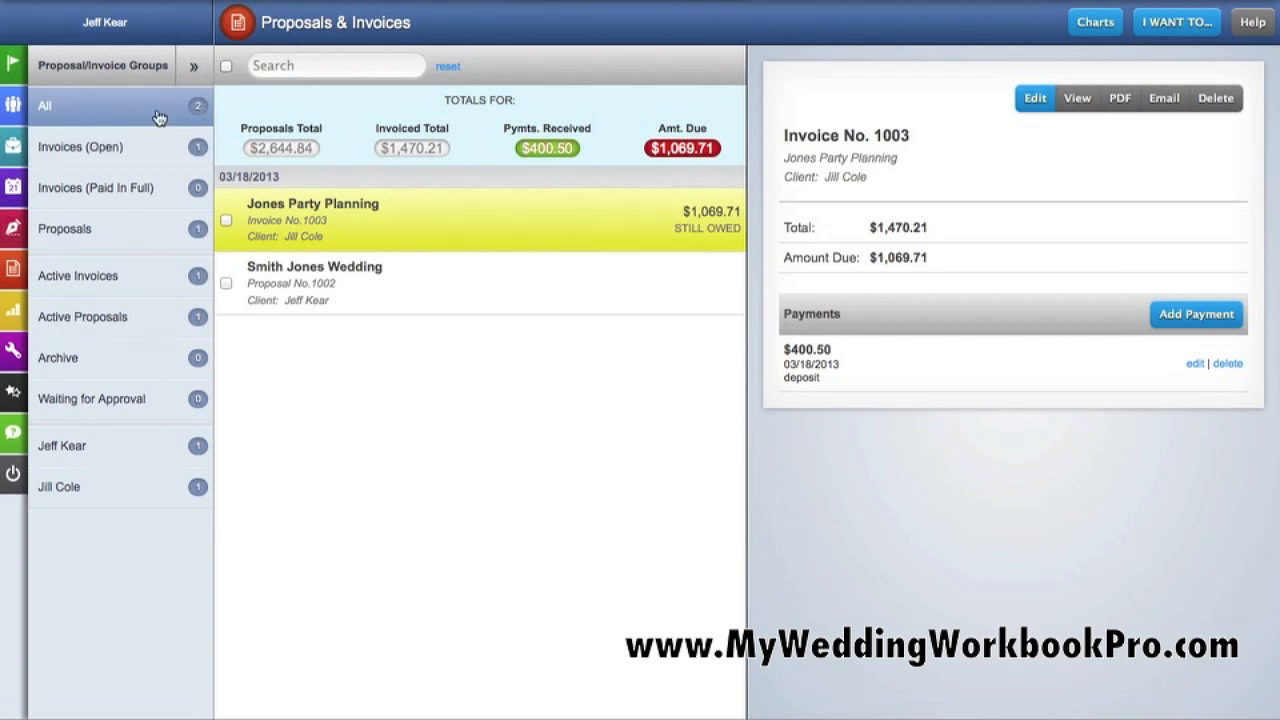
- Review the open invoices, paid-in-full invoices, proposals and each client's own group of proposals and invoices
click(143, 150)
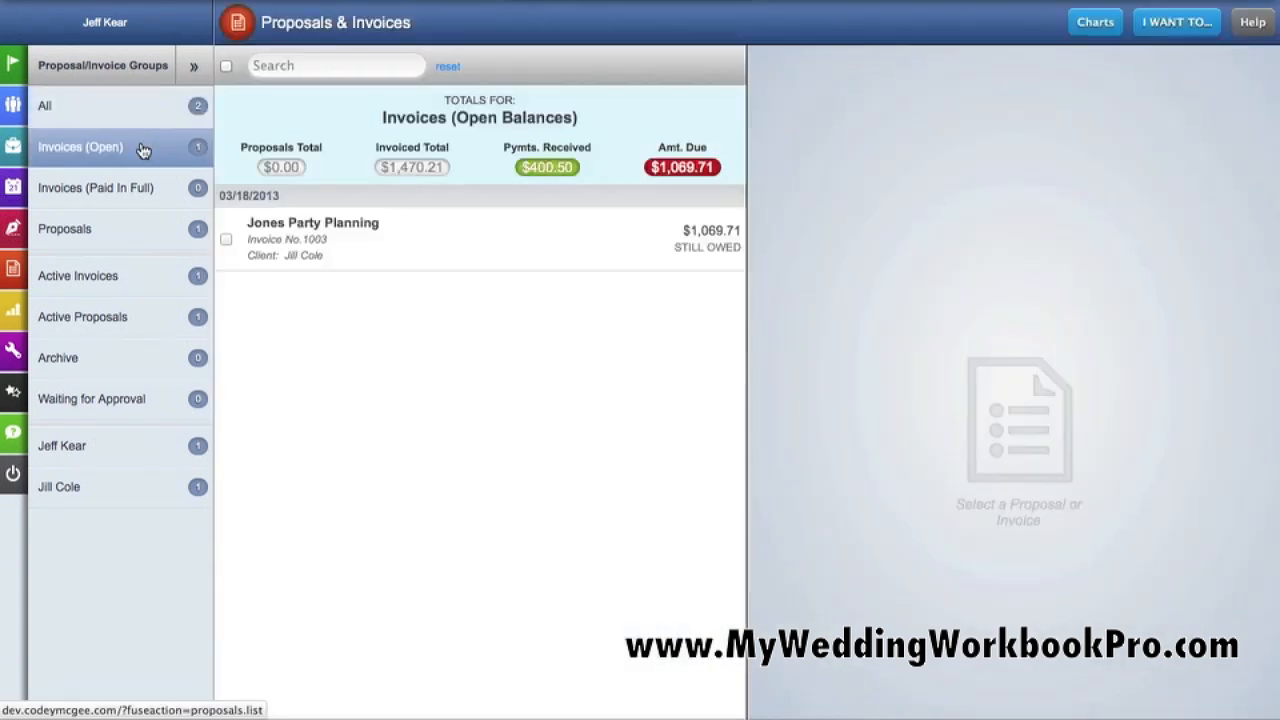
click(136, 200)
click(133, 230)
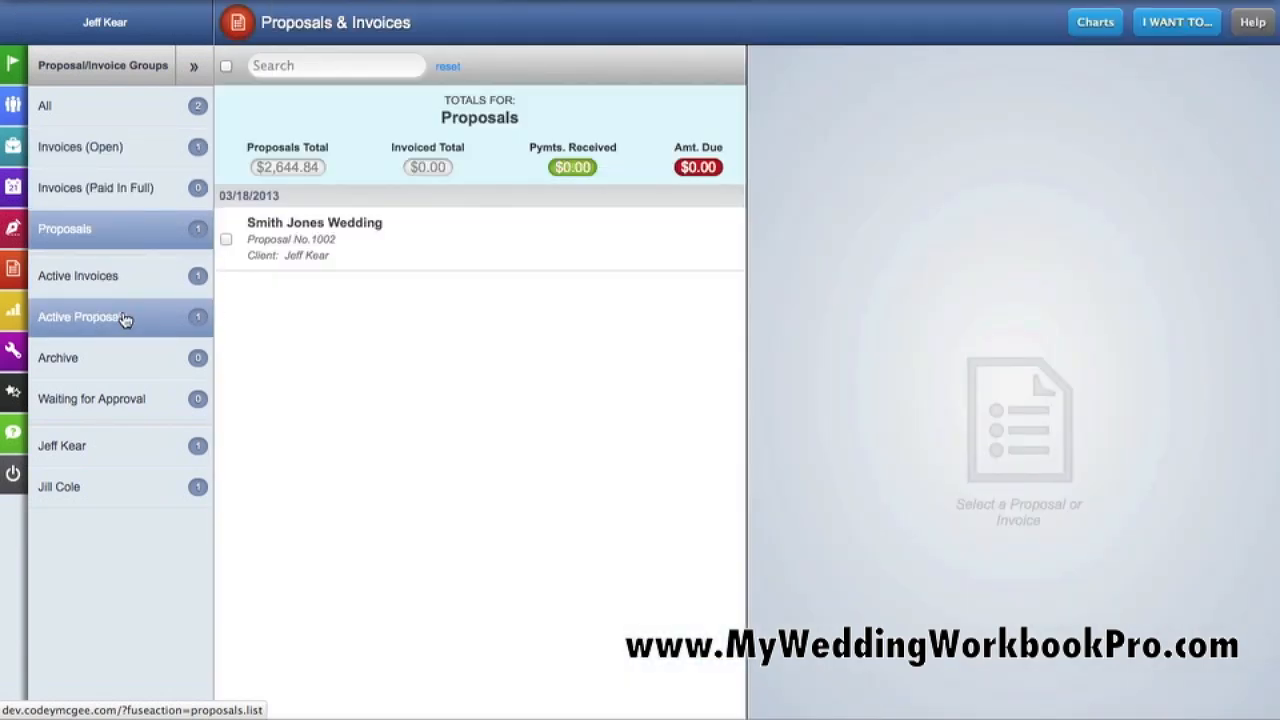
click(132, 460)
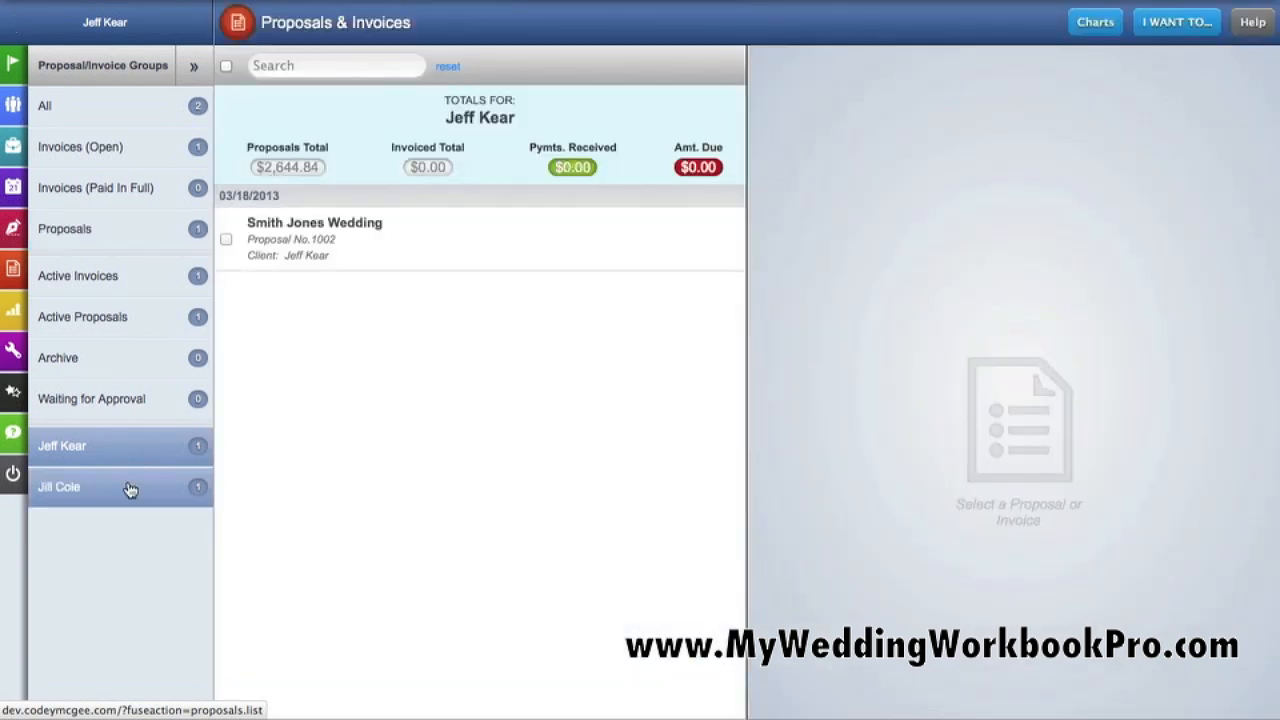
click(130, 489)
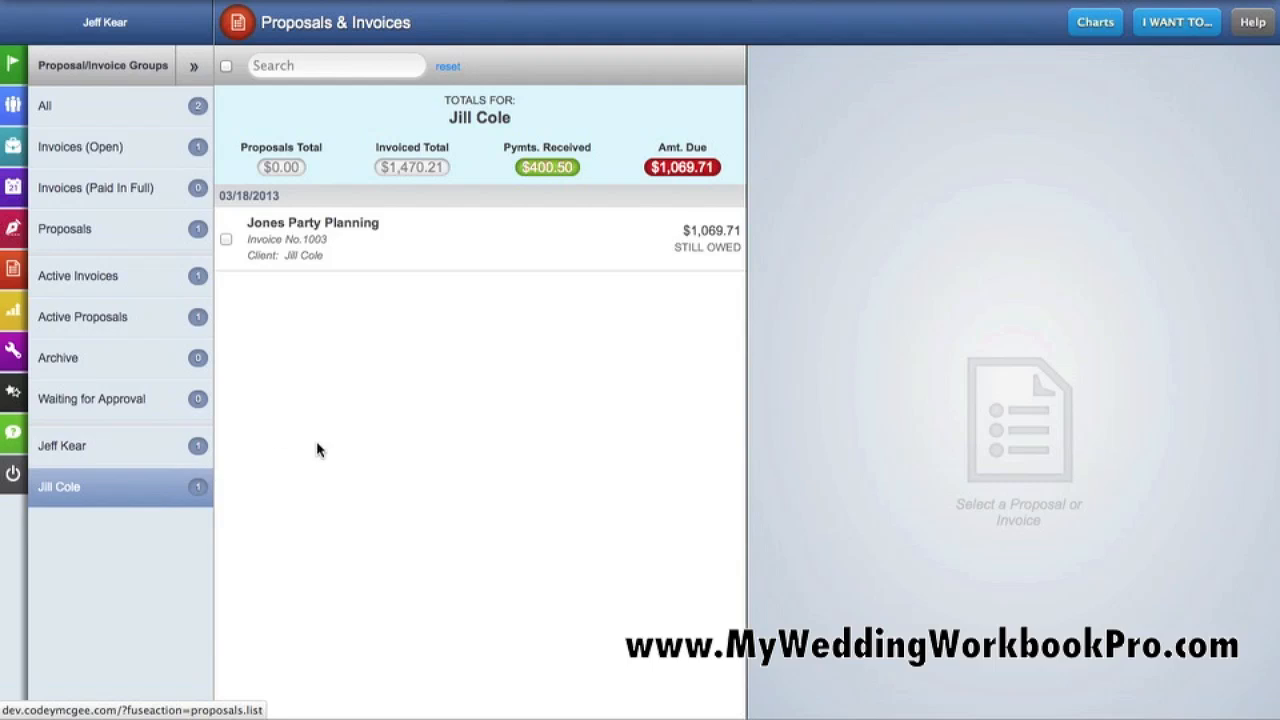
click(1155, 30)
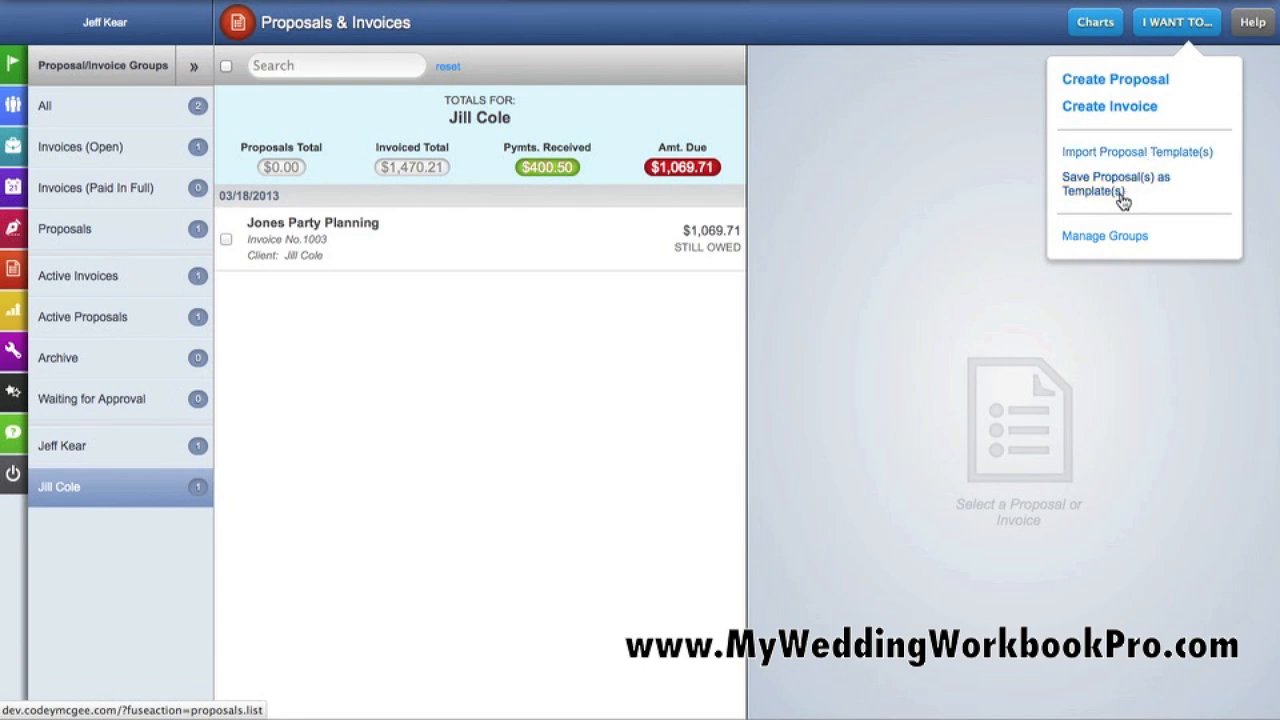
click(1122, 198)
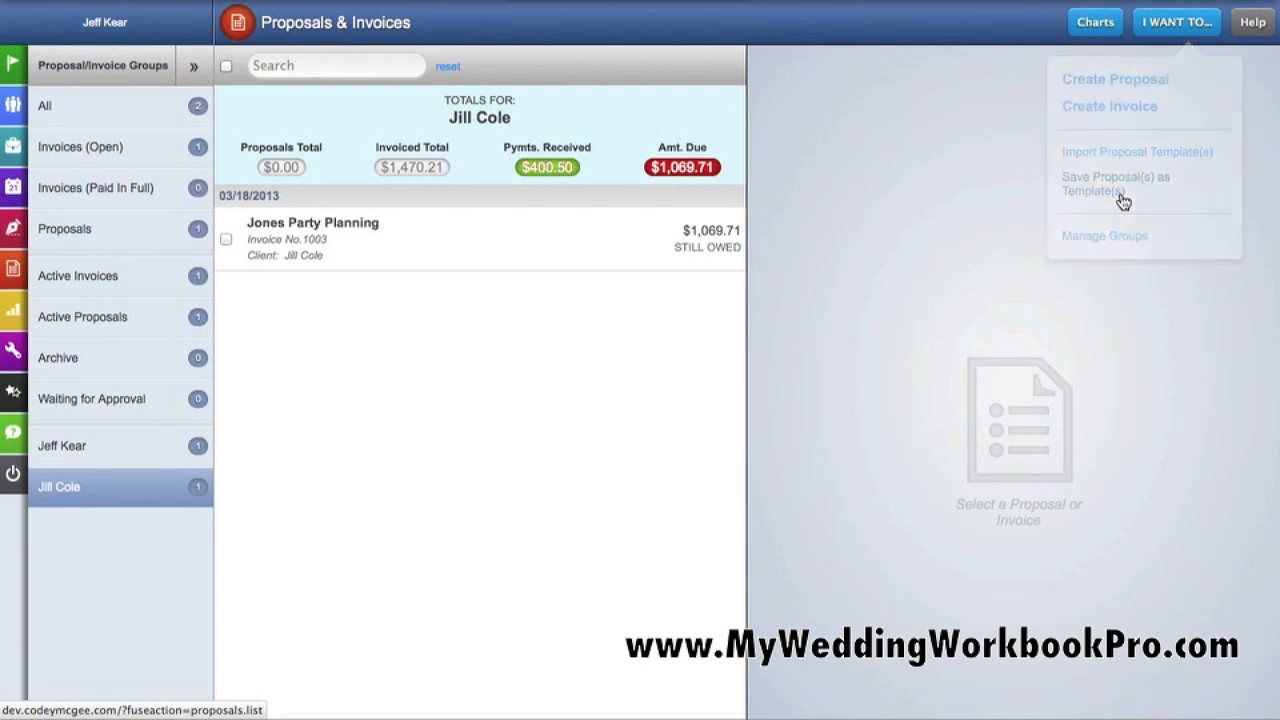
click(1153, 37)
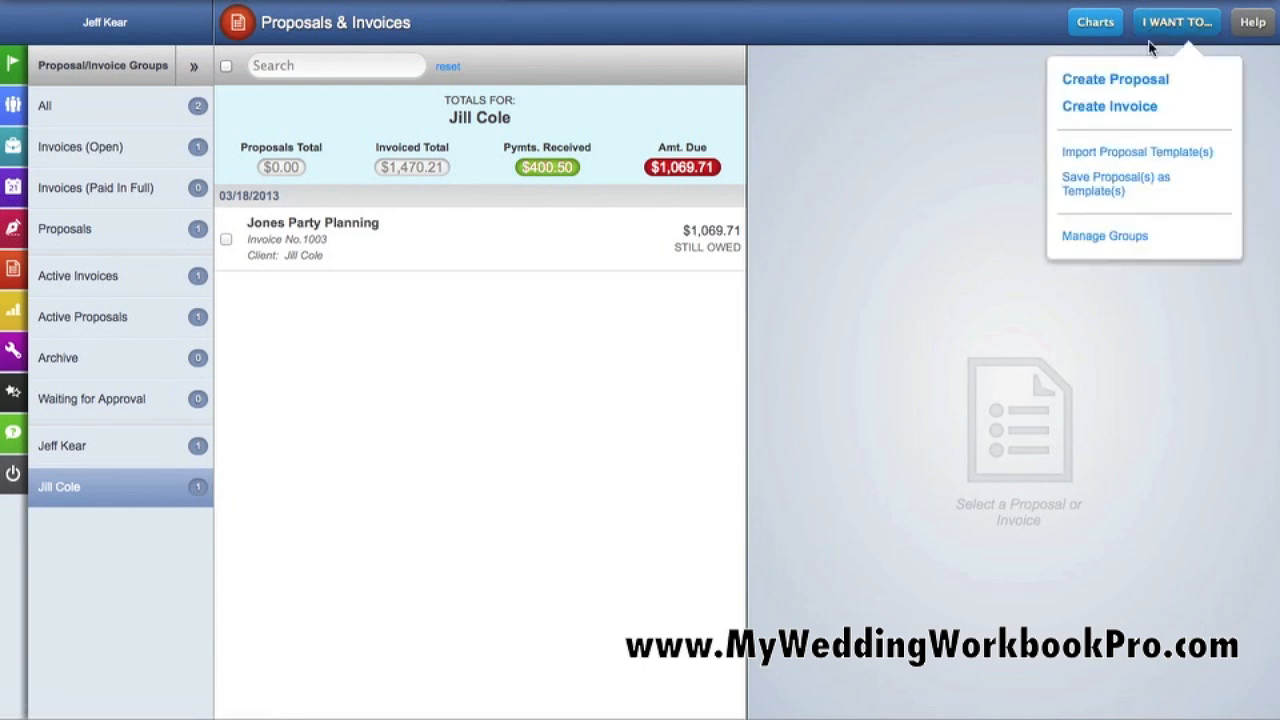
click(1106, 240)
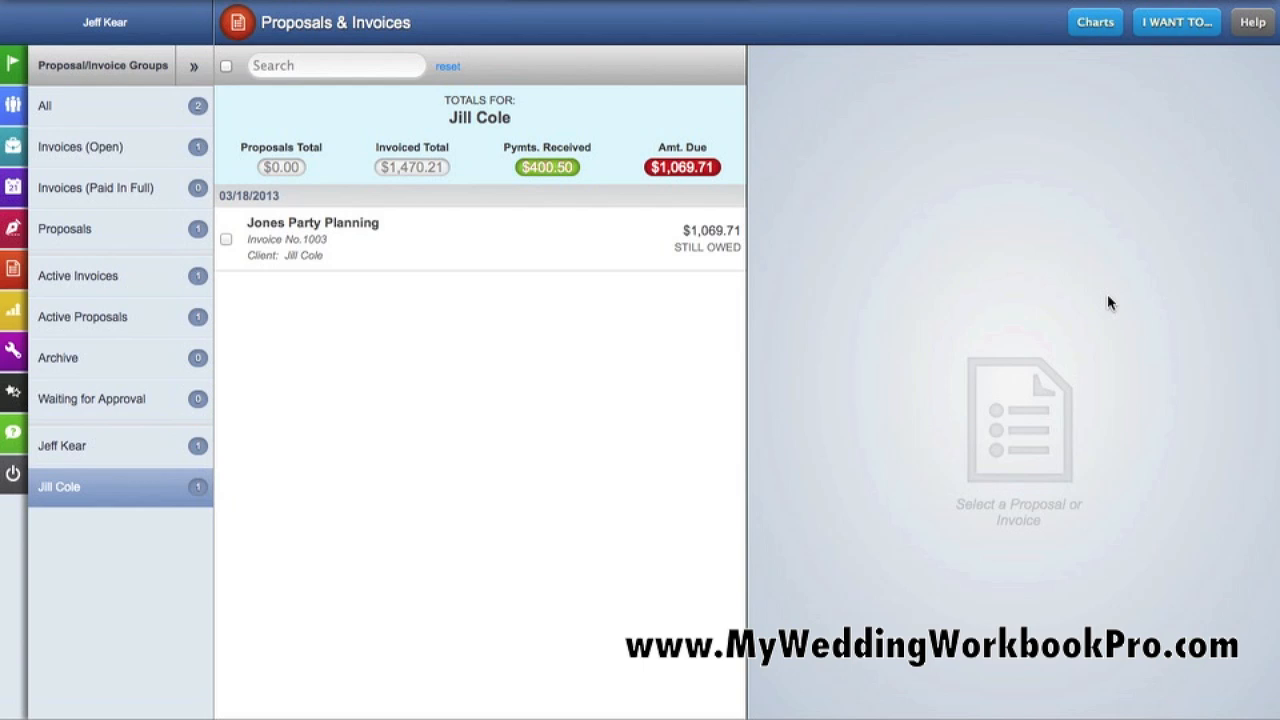